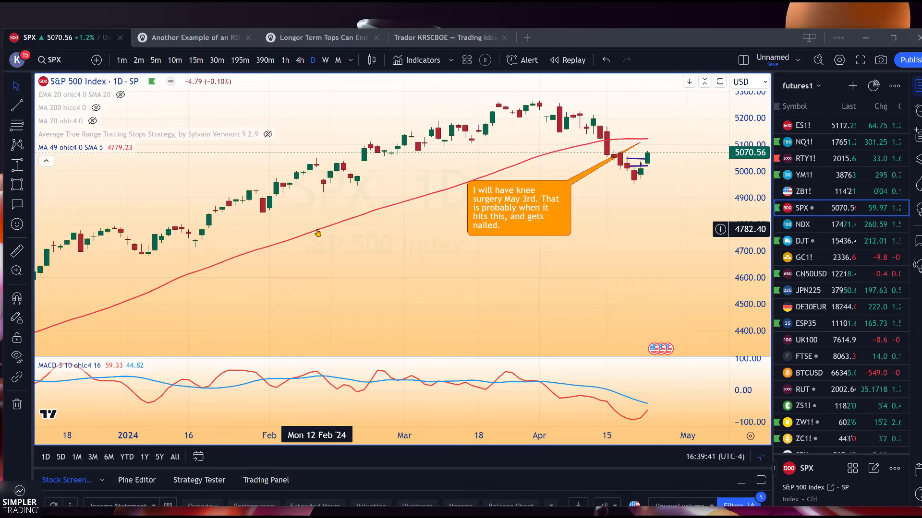
# Move the knee-surgery callout left, then undo so it stays in its original place
pyautogui.moveTo(570, 238); pyautogui.dragTo(476, 251)
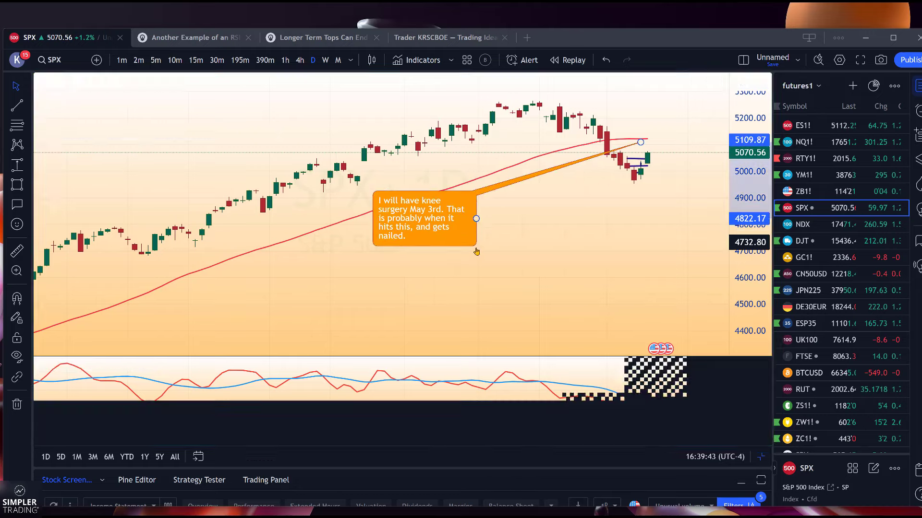
pyautogui.press('Escape')
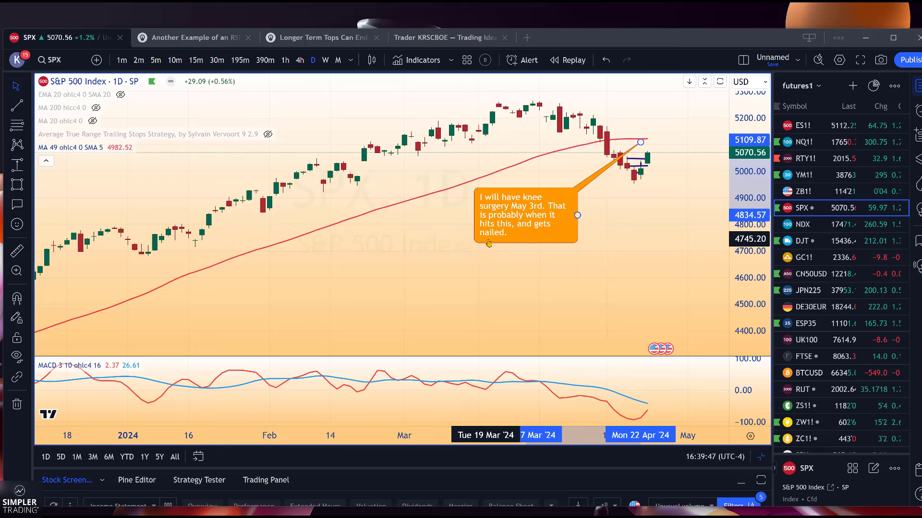
pyautogui.click(489, 243)
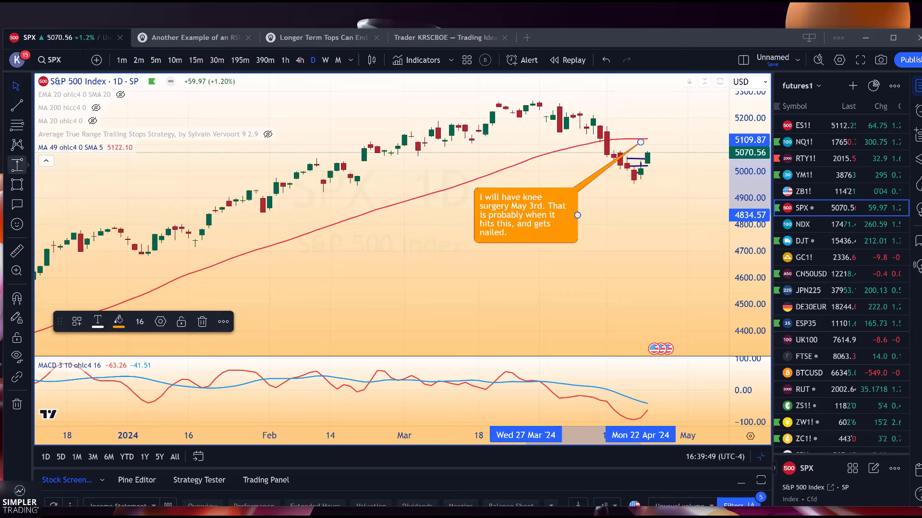
# Start an arrow in the MACD pane of the SPX daily chart
pyautogui.click(26, 187)
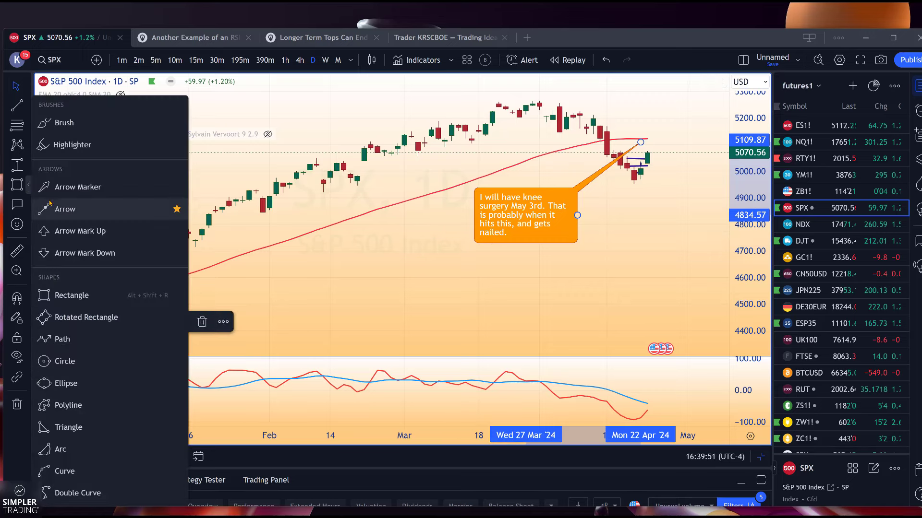
pyautogui.click(87, 210)
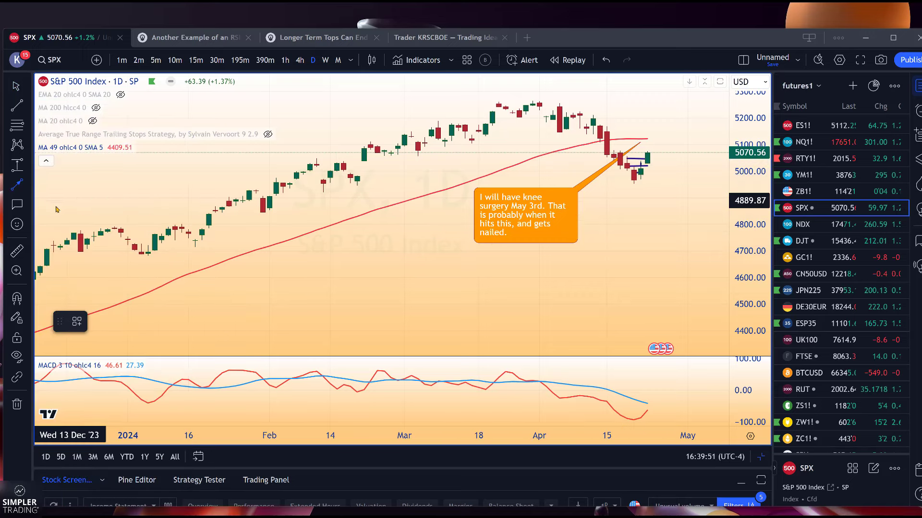
pyautogui.click(343, 376)
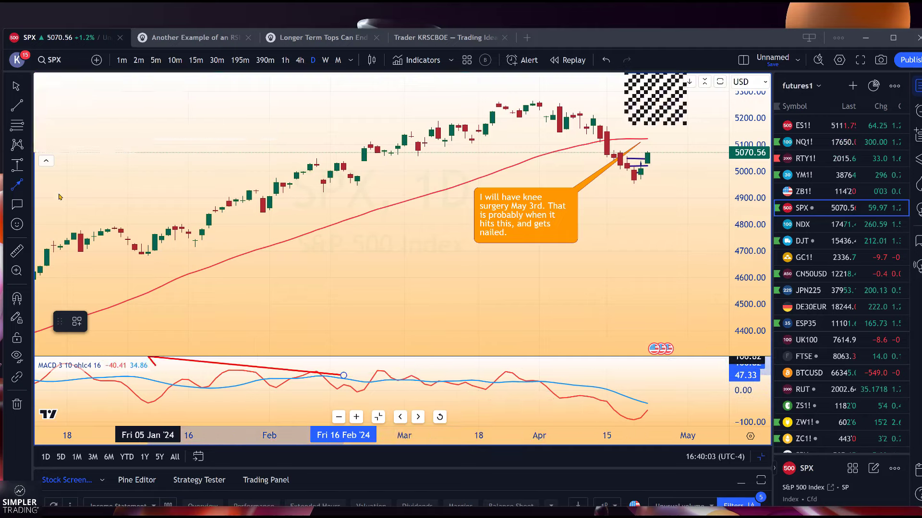
# Finish the rising MACD arrow and draw a second arrow on the price chart
pyautogui.click(404, 359)
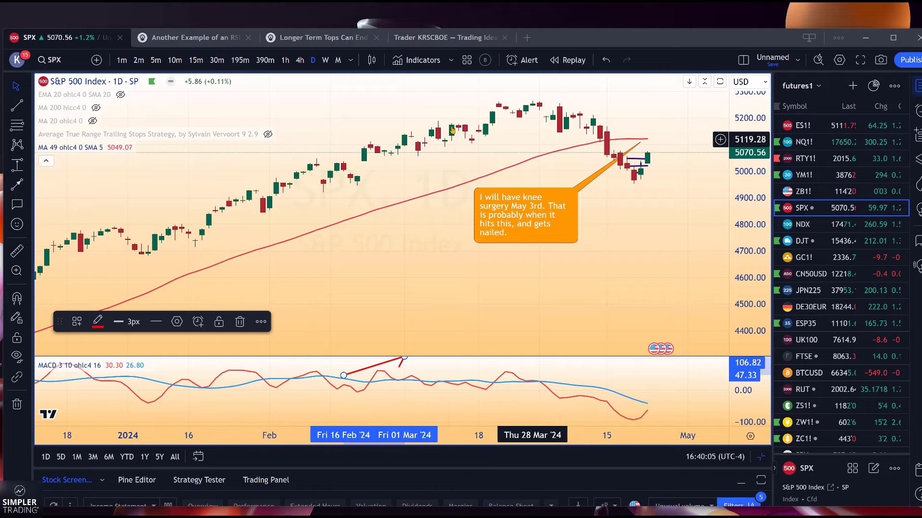
pyautogui.click(17, 184)
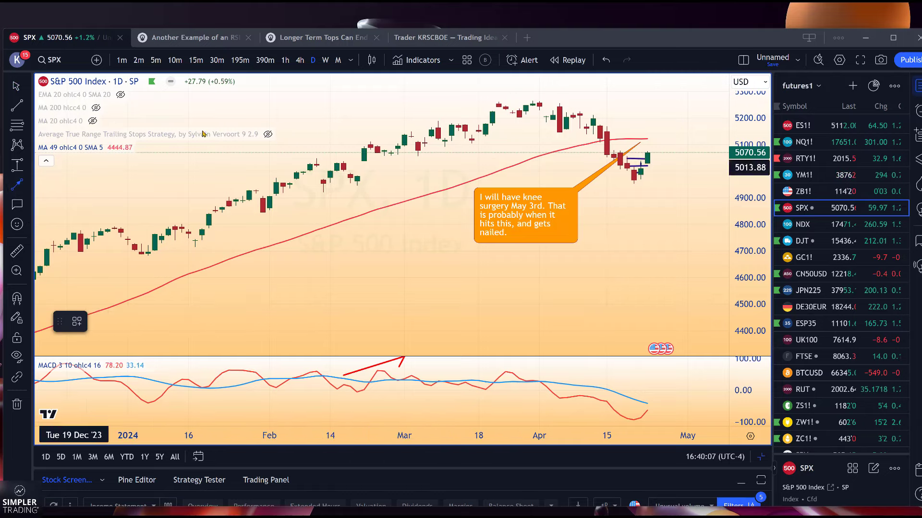
pyautogui.click(331, 102)
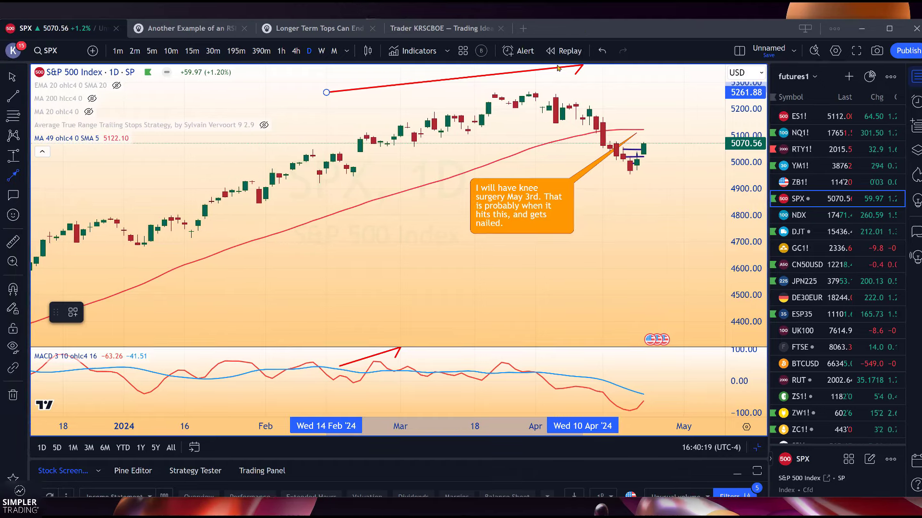
pyautogui.click(516, 207)
# Delete the new price arrow, then remove all drawings from the chart
pyautogui.rightClick(515, 207)
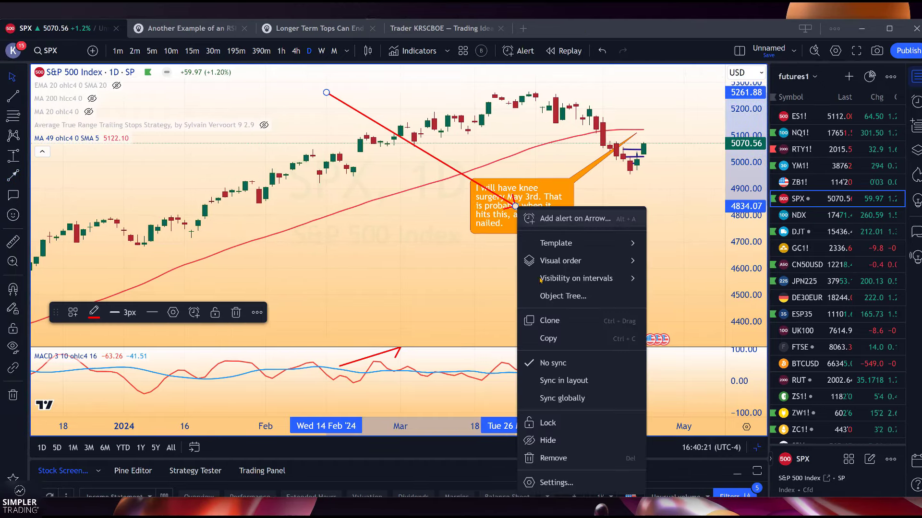
pyautogui.click(554, 458)
pyautogui.rightClick(485, 263)
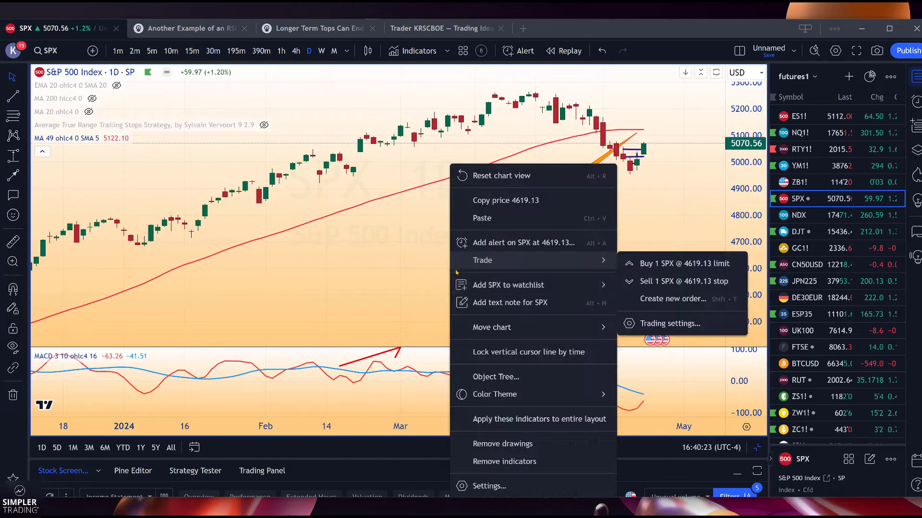
pyautogui.click(485, 449)
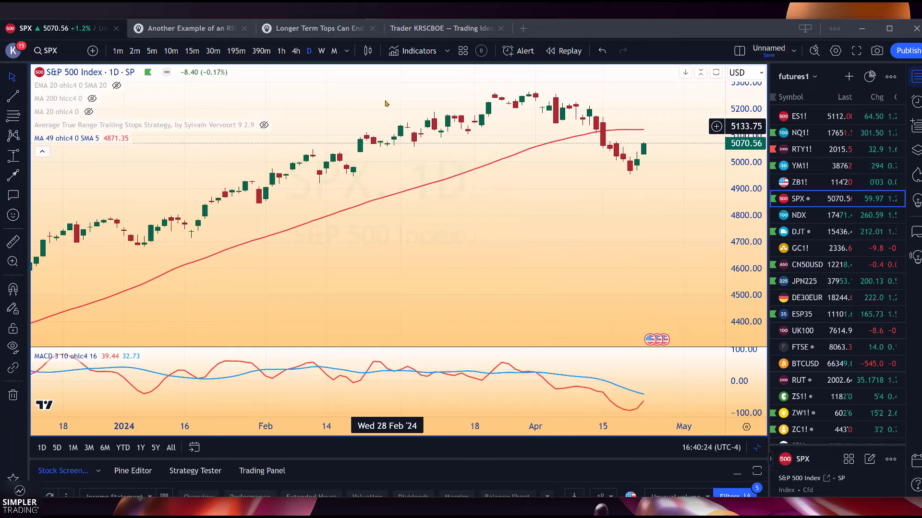
# Switch SPX to 4-hour candles and draw a support trendline from mid-February to late April
pyautogui.click(296, 52)
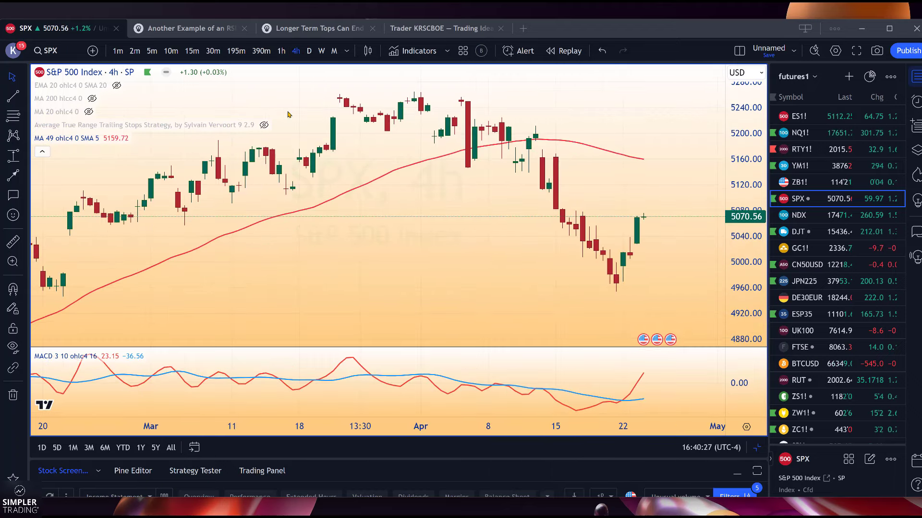
pyautogui.scroll(-2, 350, 221)
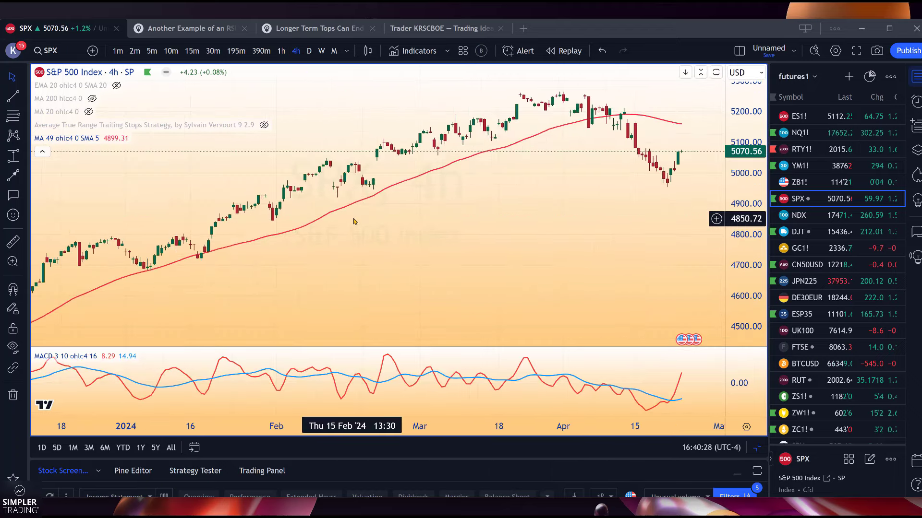
pyautogui.click(11, 96)
pyautogui.click(348, 165)
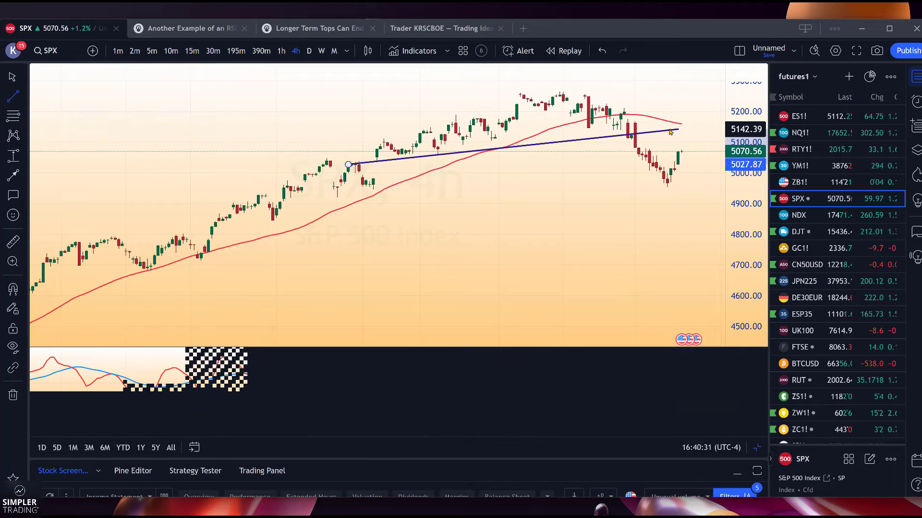
pyautogui.click(709, 127)
pyautogui.click(716, 124)
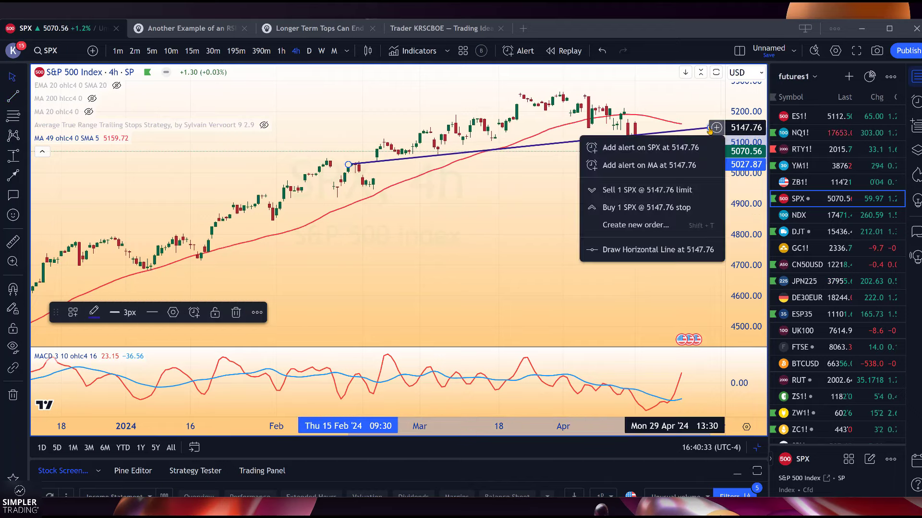
pyautogui.click(472, 102)
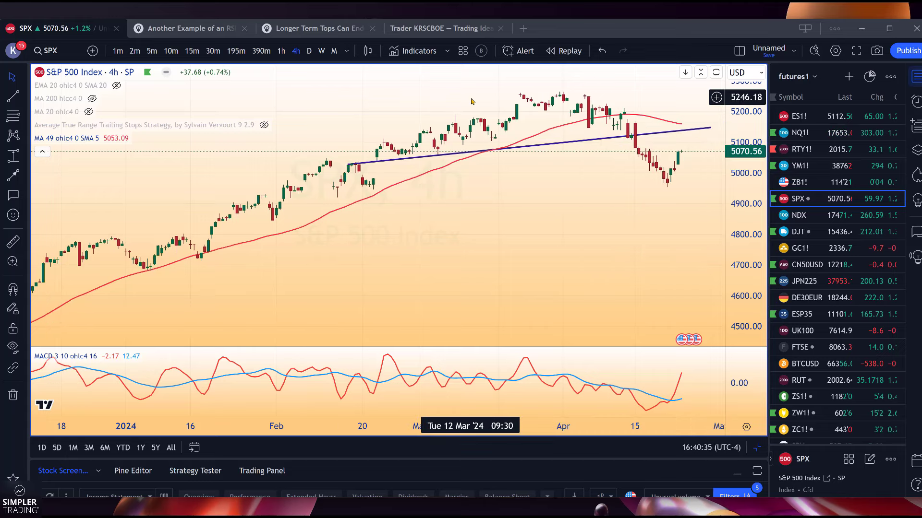
# Draw a rising trendline from the late-December low and a short mid-March-to-April support line
pyautogui.click(11, 96)
pyautogui.click(108, 293)
pyautogui.click(635, 101)
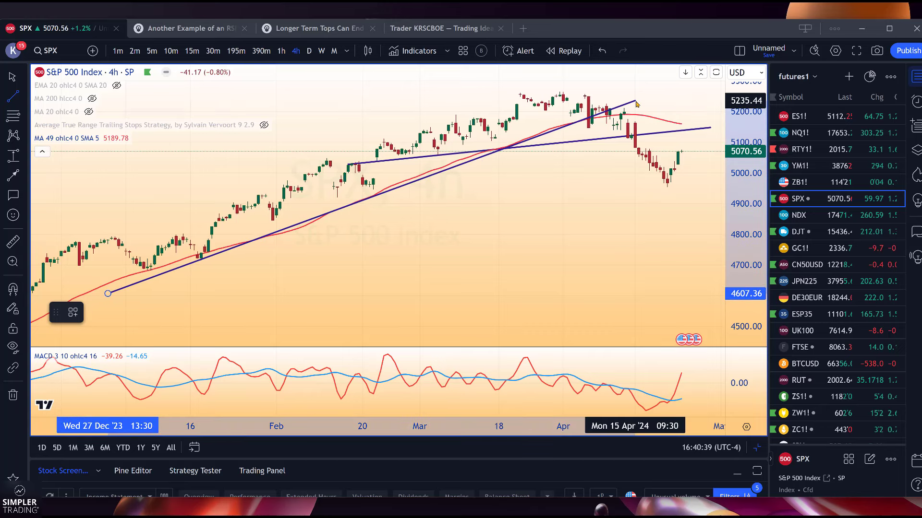
pyautogui.click(13, 96)
pyautogui.click(492, 133)
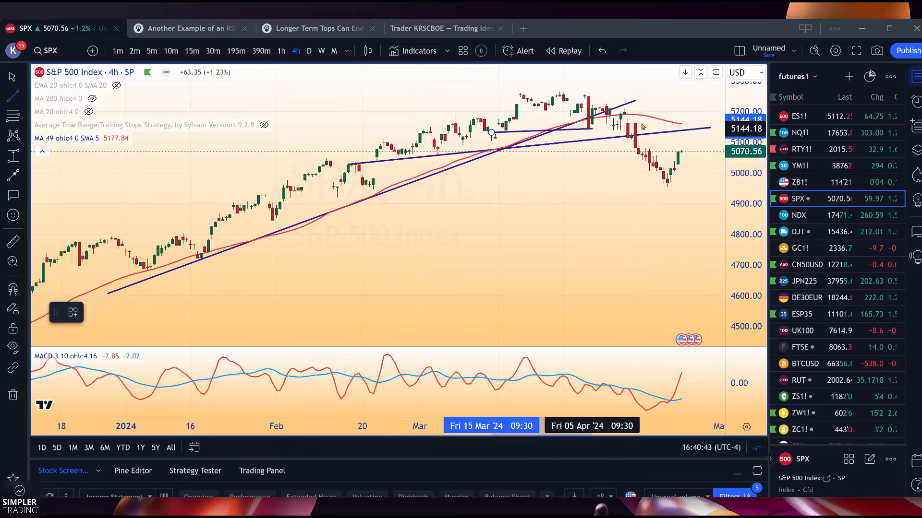
pyautogui.click(652, 122)
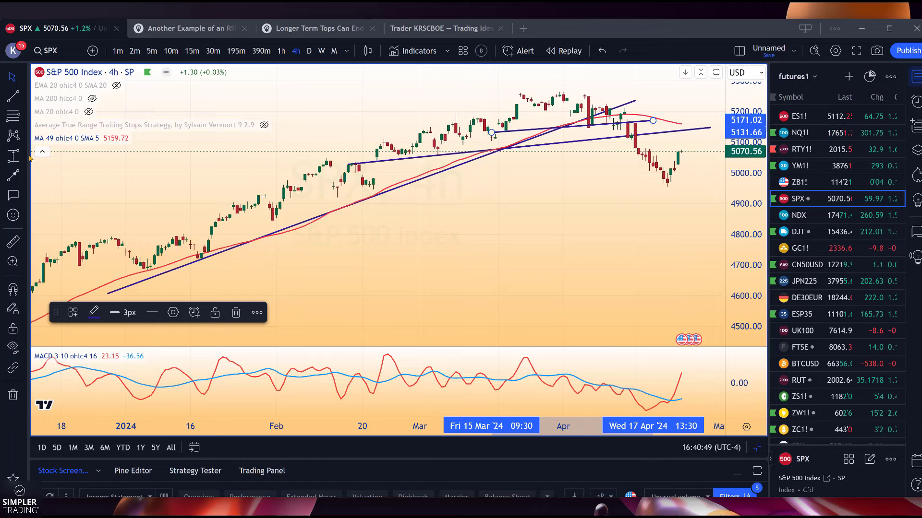
# Start a red arrow down toward the trendline break, then cancel it
pyautogui.click(12, 177)
pyautogui.moveTo(445, 95); pyautogui.dragTo(614, 135)
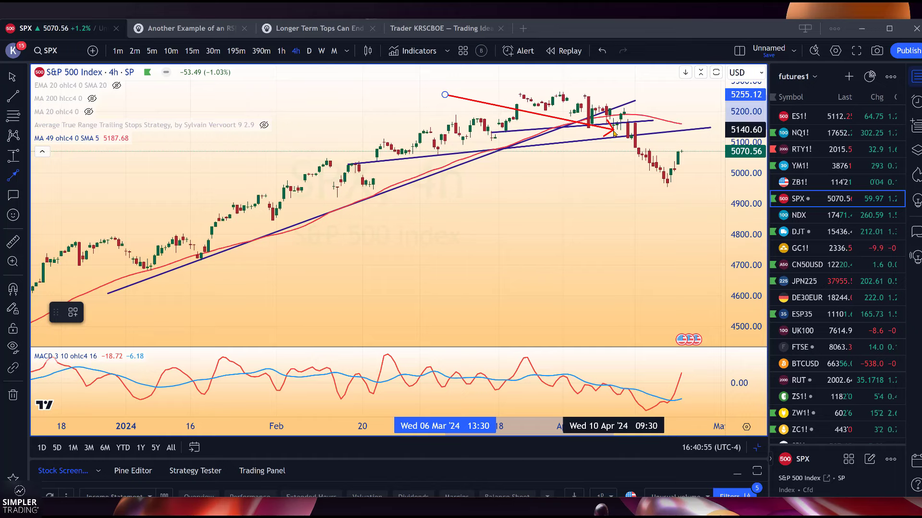
pyautogui.moveTo(614, 135); pyautogui.dragTo(607, 290)
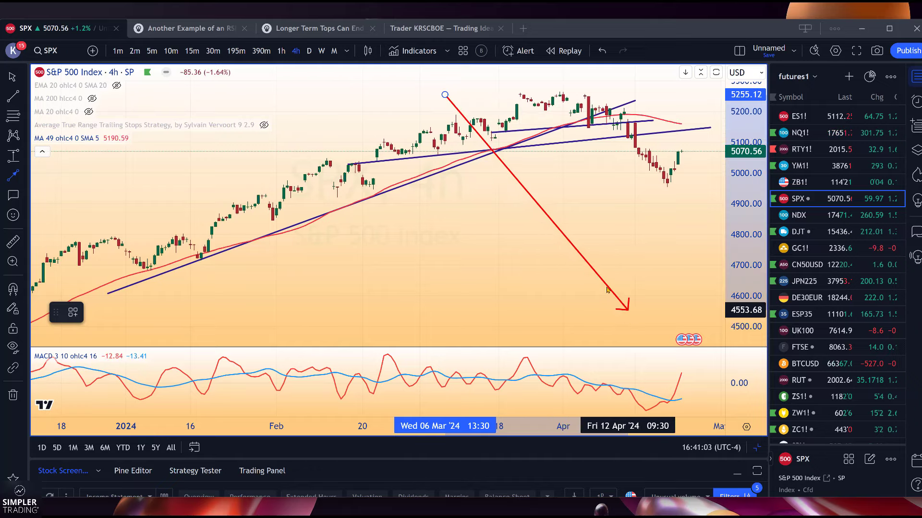
pyautogui.press('Escape')
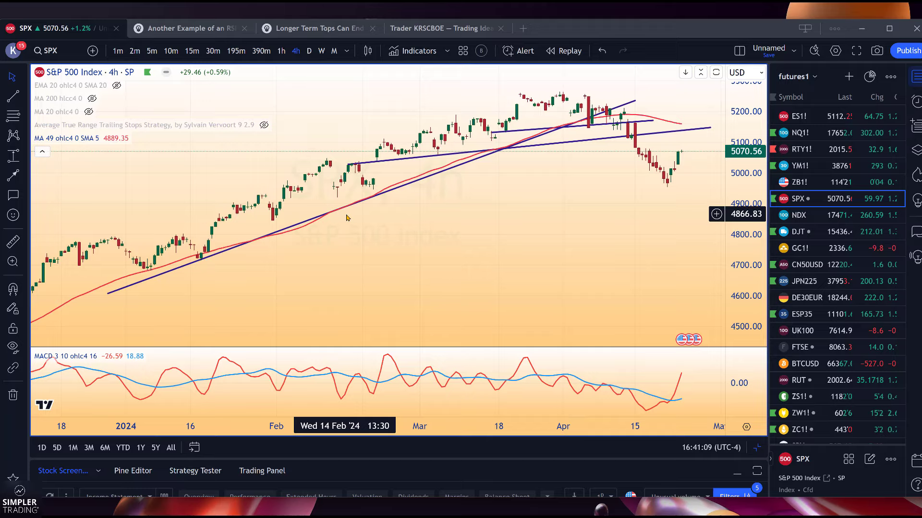
pyautogui.scroll(-3, 347, 217)
pyautogui.moveTo(220, 212); pyautogui.dragTo(440, 196)
pyautogui.scroll(-3, 440, 196)
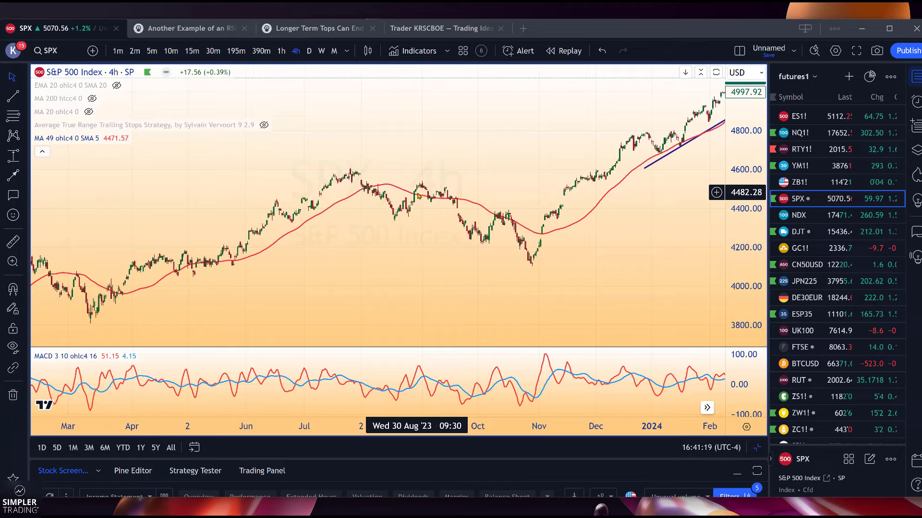
pyautogui.moveTo(399, 203); pyautogui.dragTo(570, 261)
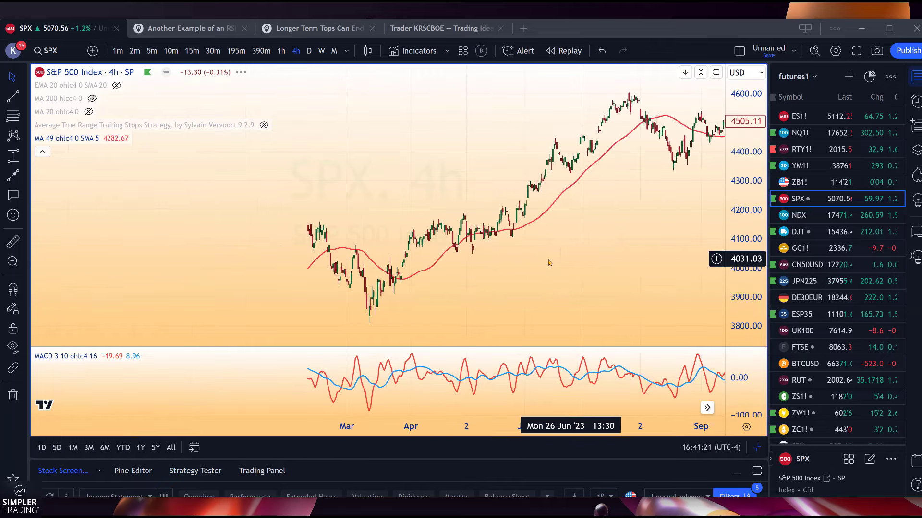
pyautogui.moveTo(294, 267); pyautogui.dragTo(269, 236)
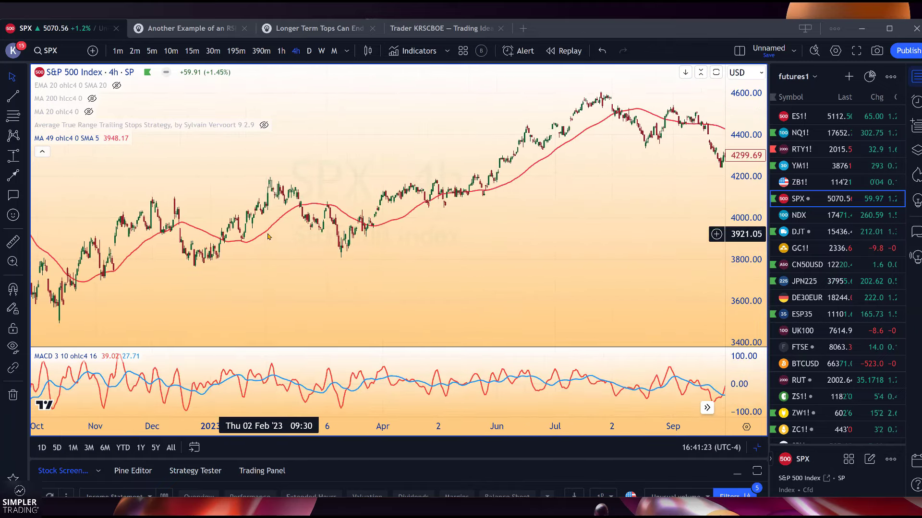
pyautogui.click(12, 176)
pyautogui.moveTo(236, 174)
pyautogui.mouseDown()
pyautogui.moveTo(324, 206)
pyautogui.moveTo(266, 206)
pyautogui.moveTo(315, 206)
pyautogui.moveTo(270, 206)
pyautogui.moveTo(308, 206)
pyautogui.moveTo(278, 192)
pyautogui.moveTo(175, 185)
pyautogui.moveTo(319, 189)
pyautogui.moveTo(304, 187)
pyautogui.moveTo(336, 232)
pyautogui.moveTo(339, 342)
pyautogui.moveTo(350, 345)
pyautogui.moveTo(340, 338)
pyautogui.moveTo(338, 212)
pyautogui.mouseUp()
pyautogui.scroll(-3, 277, 206)
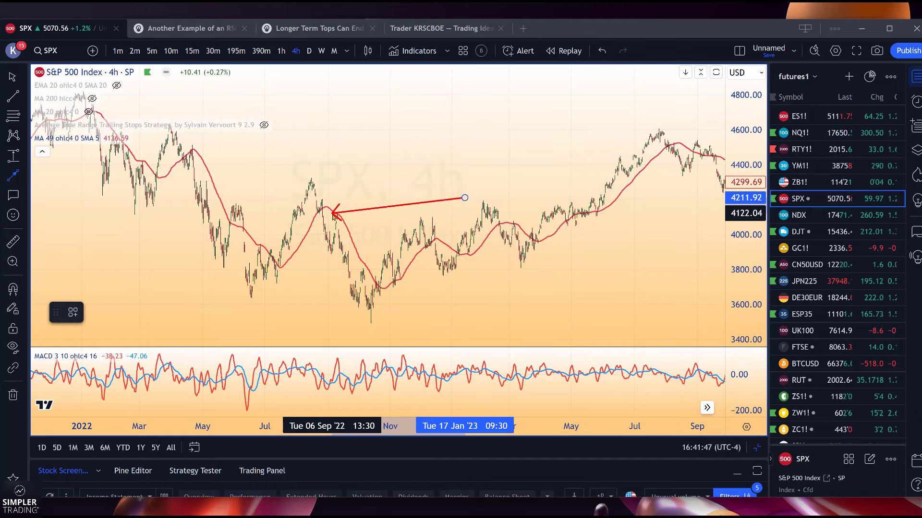
pyautogui.press('Delete')
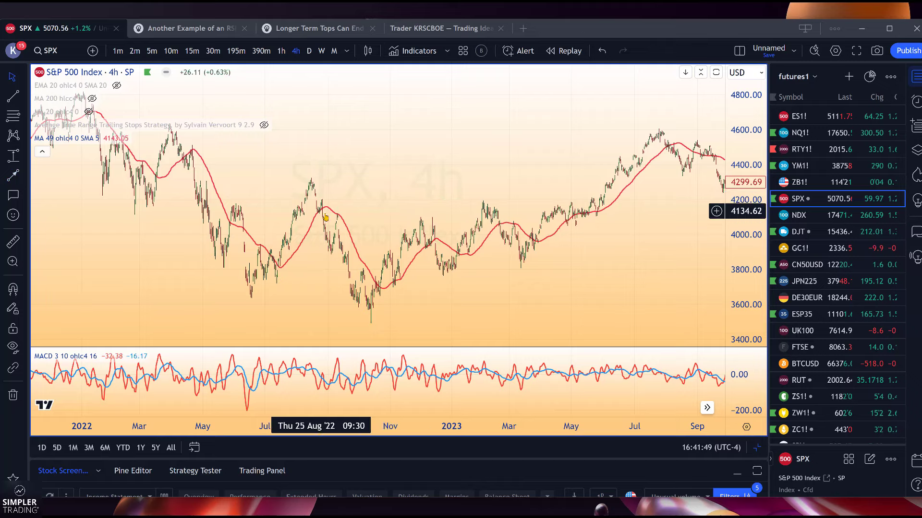
pyautogui.scroll(3, 388, 242)
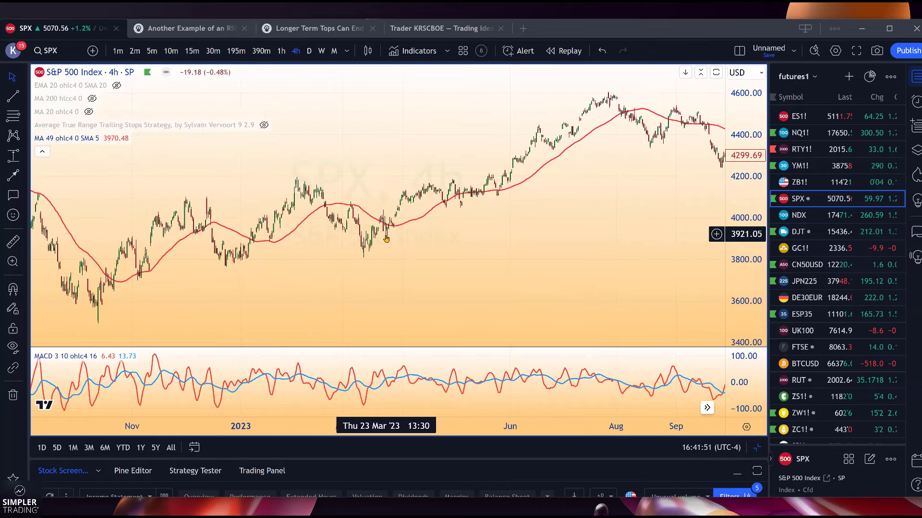
pyautogui.scroll(2, 386, 239)
pyautogui.moveTo(476, 242); pyautogui.dragTo(141, 240)
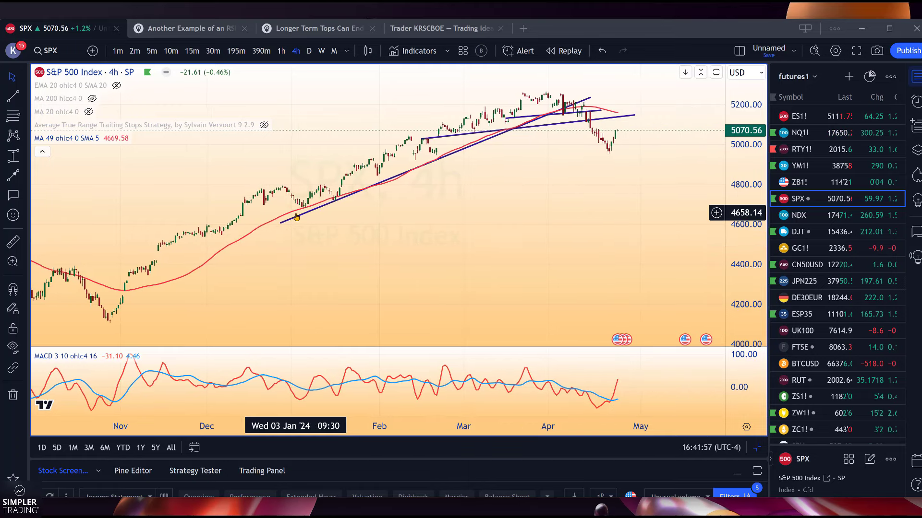
# Draw a red rising arrow across the MACD highs
pyautogui.click(11, 175)
pyautogui.click(398, 383)
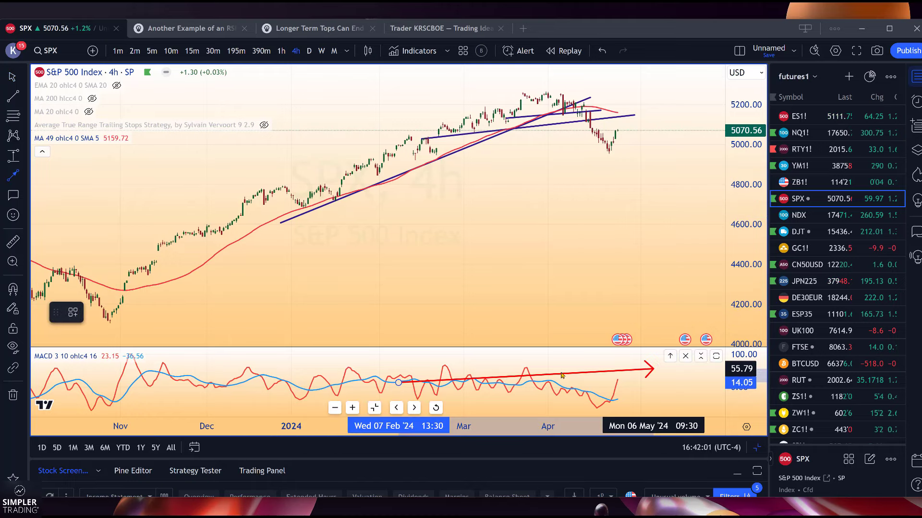
pyautogui.click(608, 367)
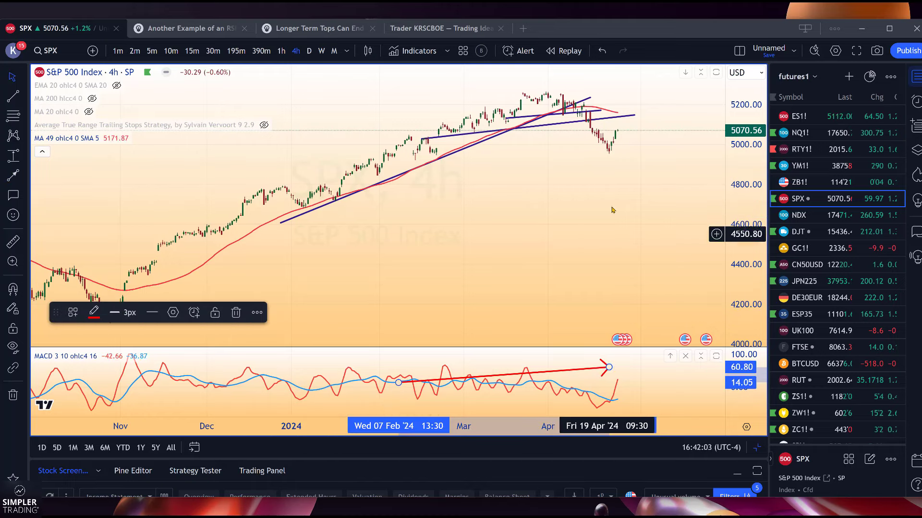
# Draw a red falling arrow from the 5307 March high to the breakdown near 5120
pyautogui.click(13, 175)
pyautogui.click(499, 84)
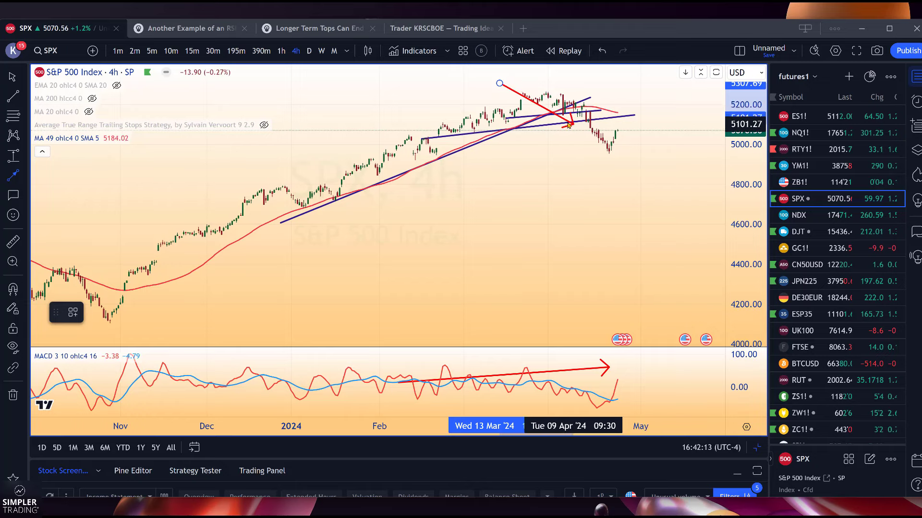
pyautogui.click(597, 122)
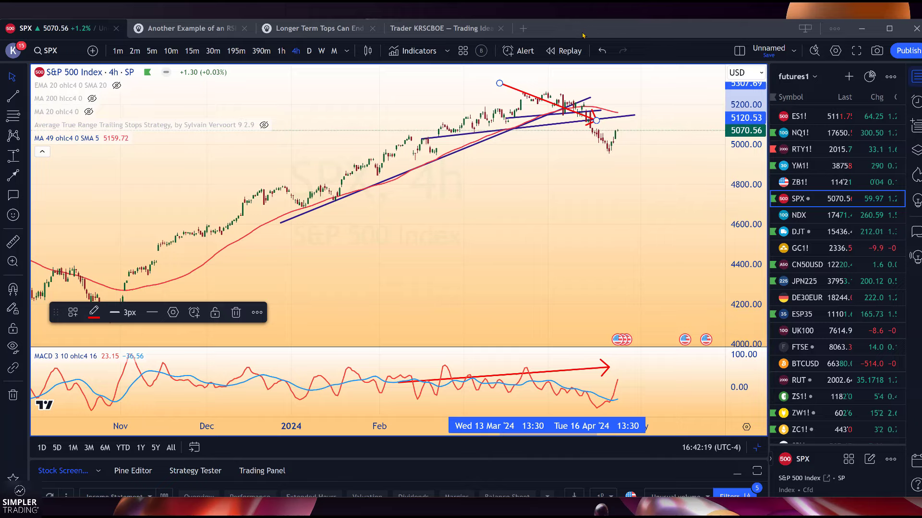
pyautogui.press('F1')
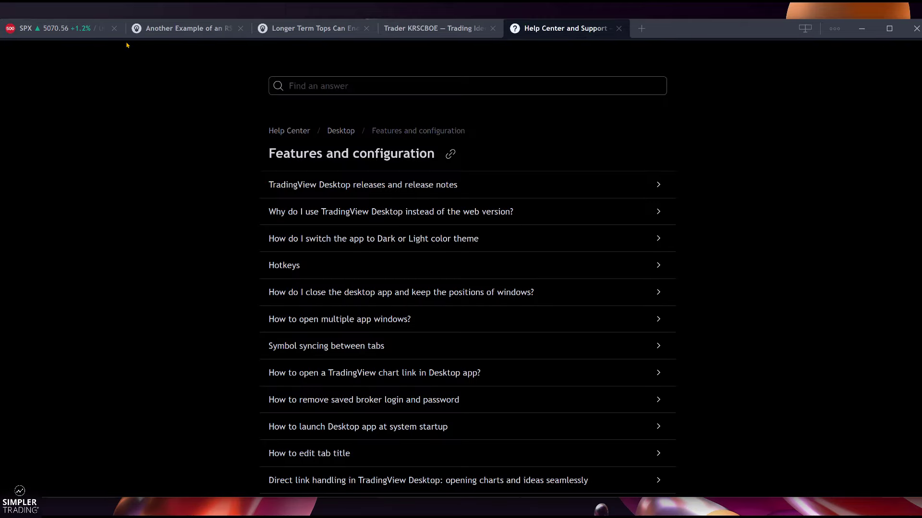
# Return to the SPX chart and show it on the 1-hour timeframe
pyautogui.click(55, 29)
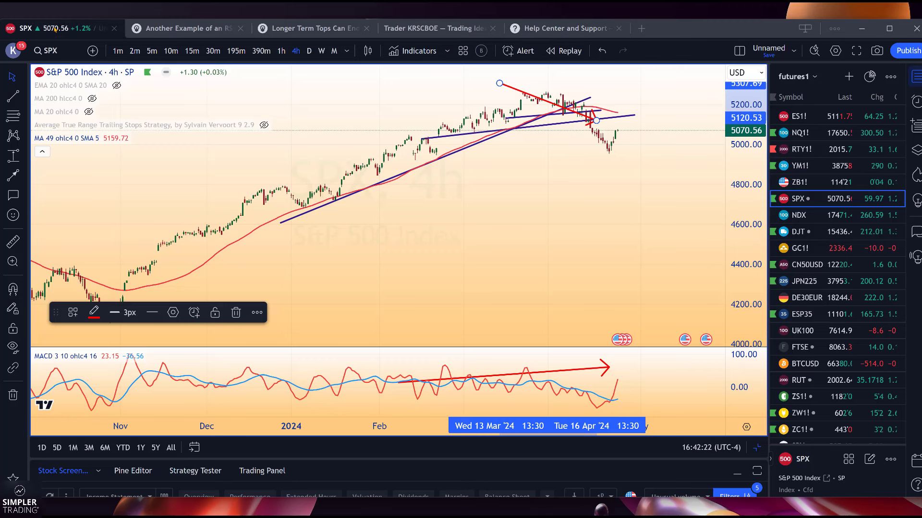
pyautogui.click(167, 123)
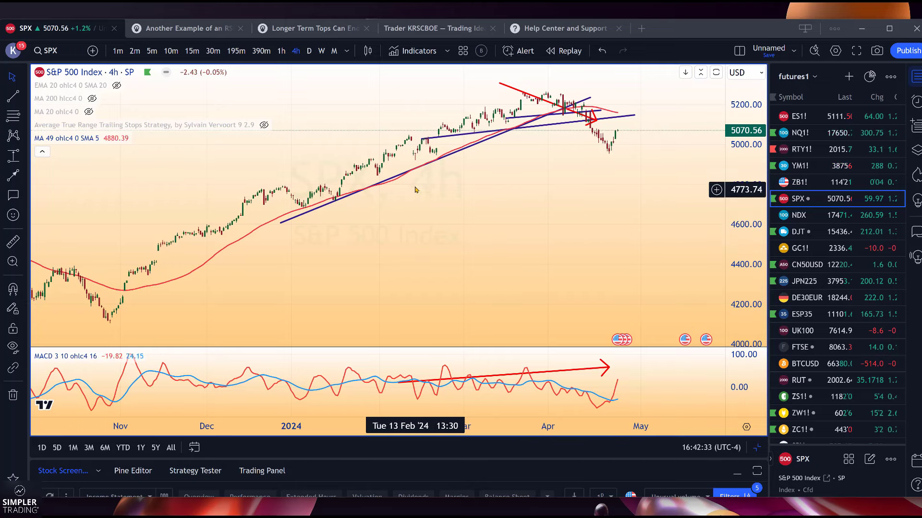
pyautogui.click(281, 51)
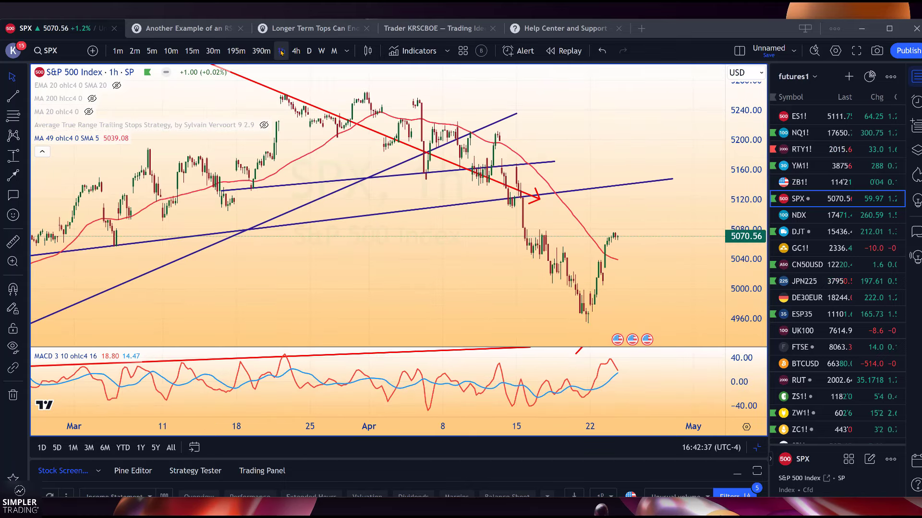
# Extend the red falling arrow's tip past the trendline break near 5120
pyautogui.click(539, 199)
pyautogui.moveTo(540, 199)
pyautogui.mouseDown()
pyautogui.moveTo(597, 302)
pyautogui.moveTo(548, 200)
pyautogui.mouseUp()
pyautogui.click(353, 249)
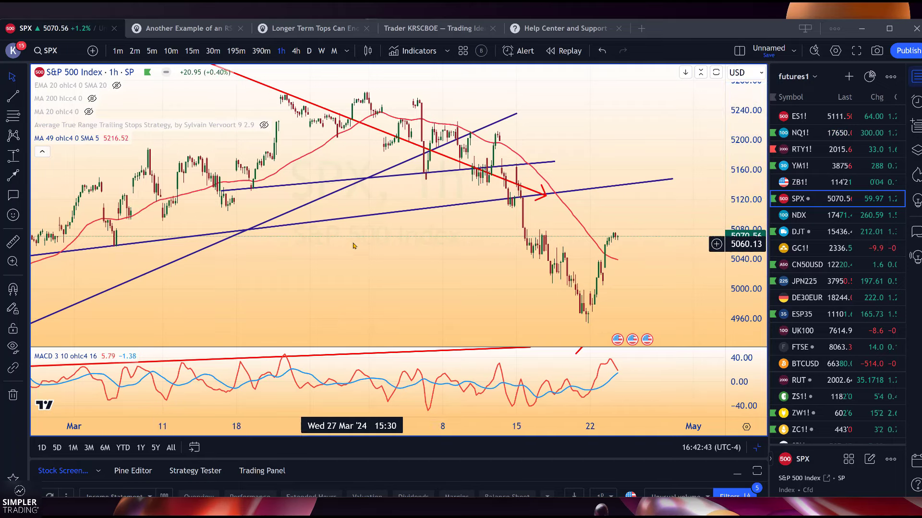
# Load PANW and draw a horizontal support line near 284 from late March to the latest bars
pyautogui.write('PANW')
pyautogui.press('Return')
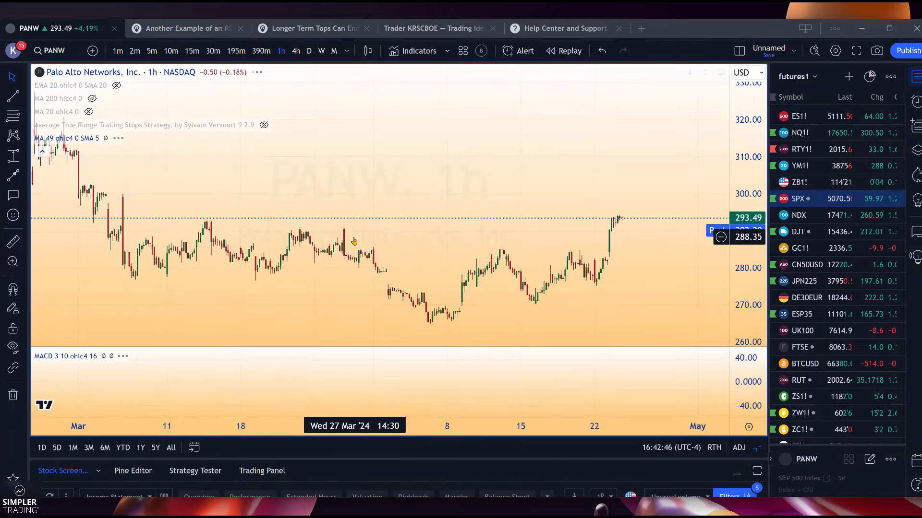
pyautogui.hotkey('alt', 't')
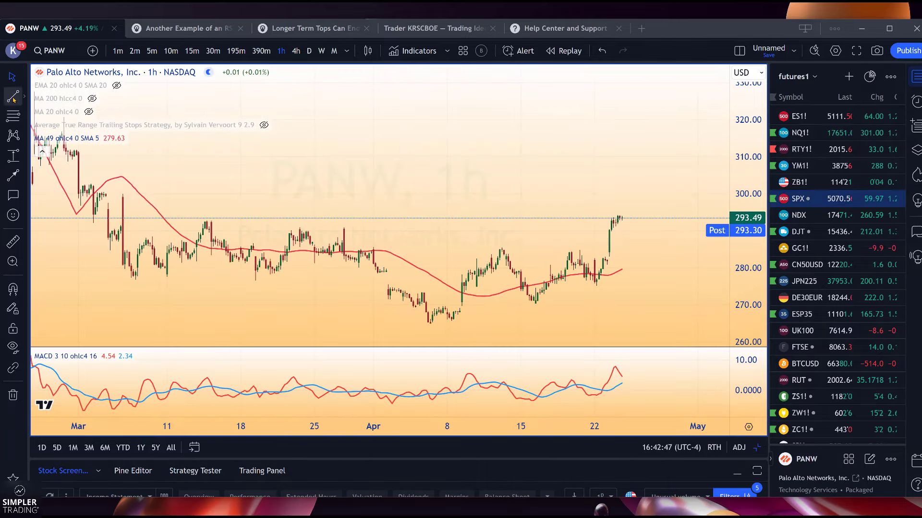
pyautogui.click(333, 251)
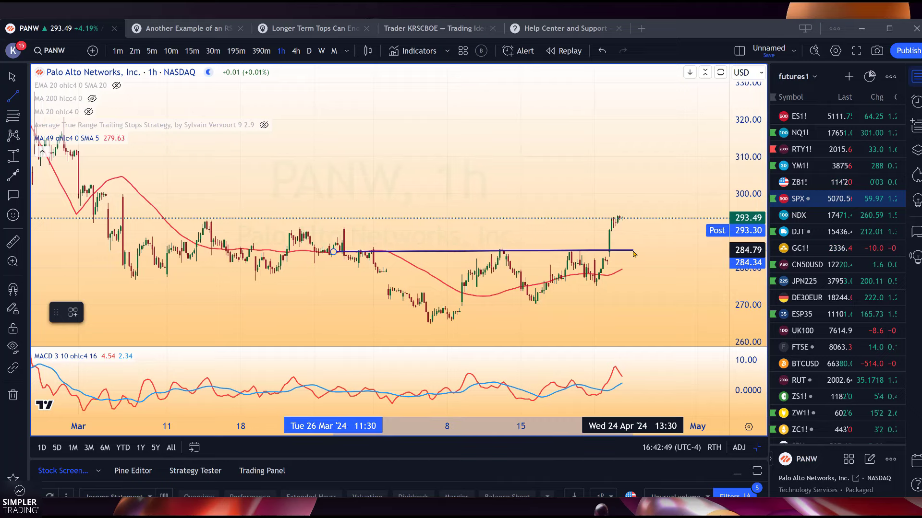
pyautogui.click(633, 251)
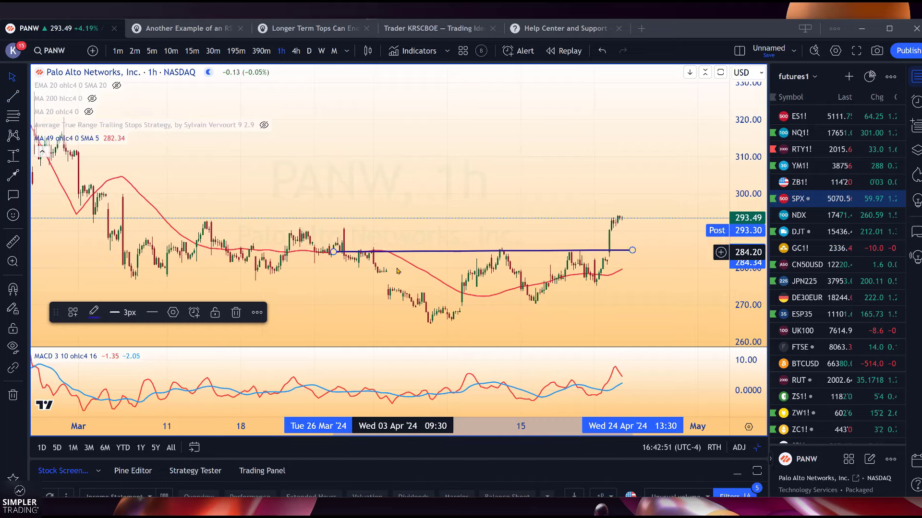
pyautogui.scroll(-5, 389, 239)
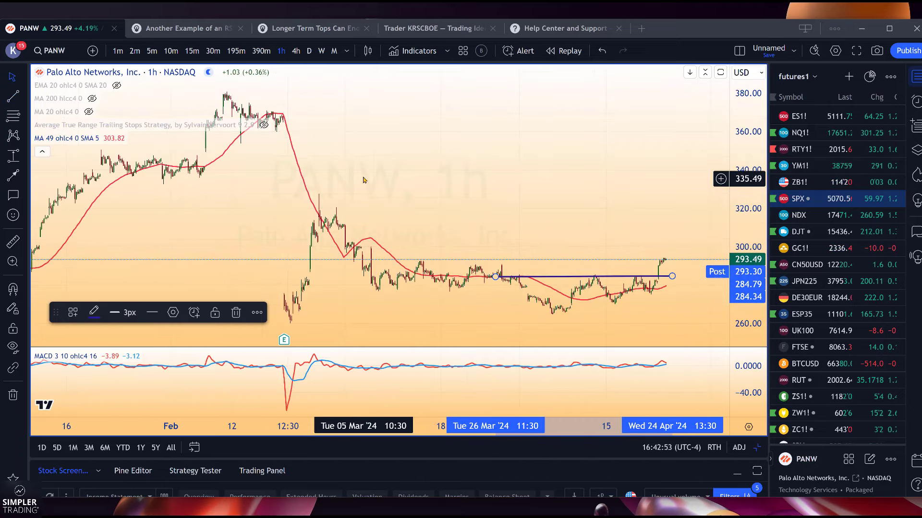
pyautogui.click(417, 157)
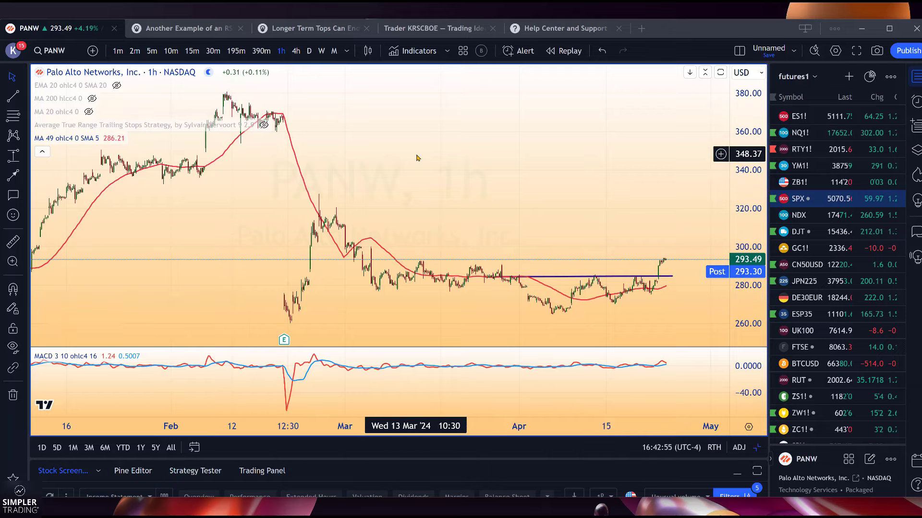
# Load NVDA on the hourly chart and anchor a red arrow at the March high near 944
pyautogui.write('NVDA')
pyautogui.press('Return')
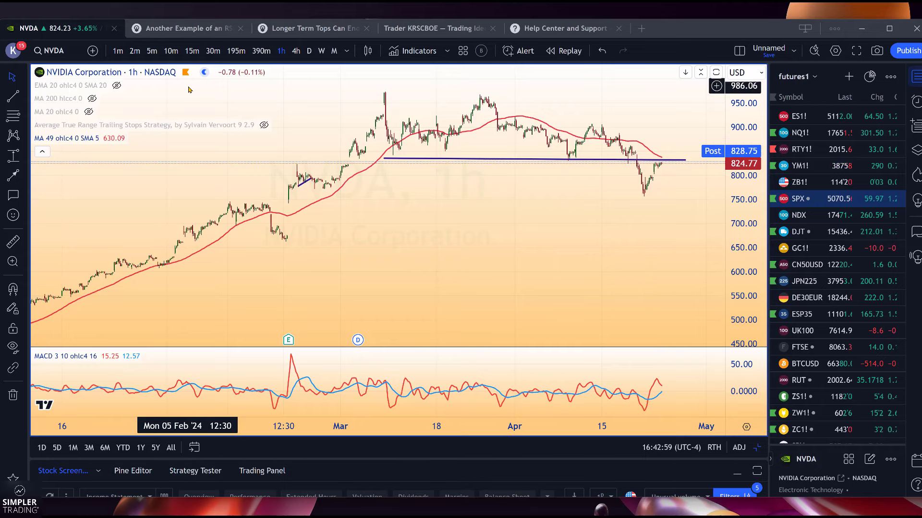
pyautogui.scroll(4, 372, 197)
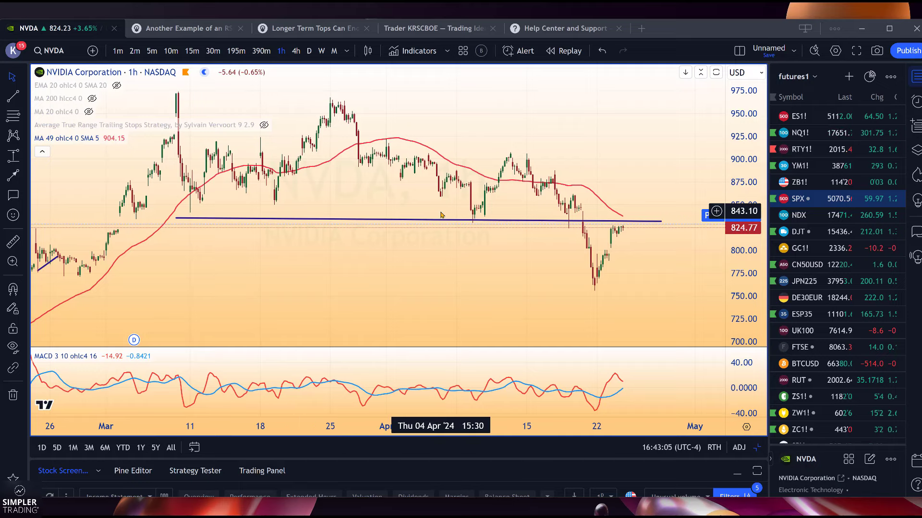
pyautogui.click(13, 175)
pyautogui.click(308, 119)
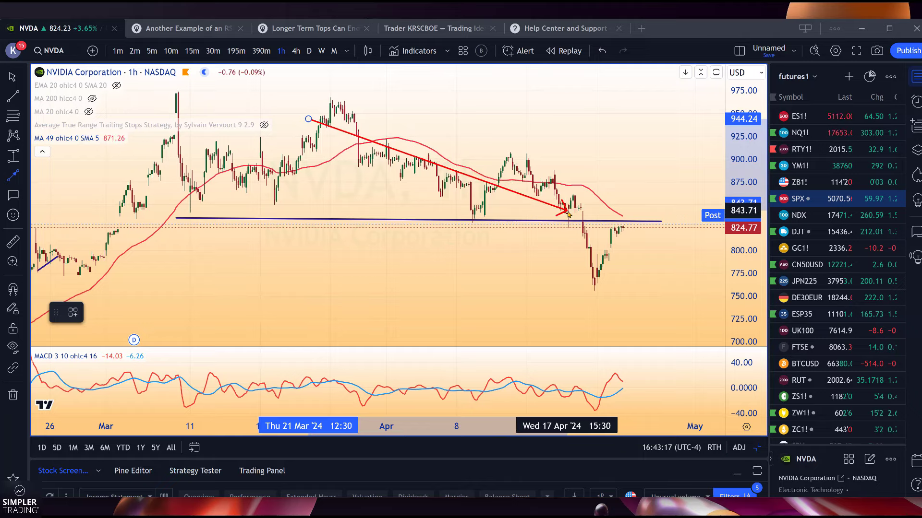
# Switch NVDA to daily and draw a red arrow rising from 26 Dec to mid-April
pyautogui.click(309, 50)
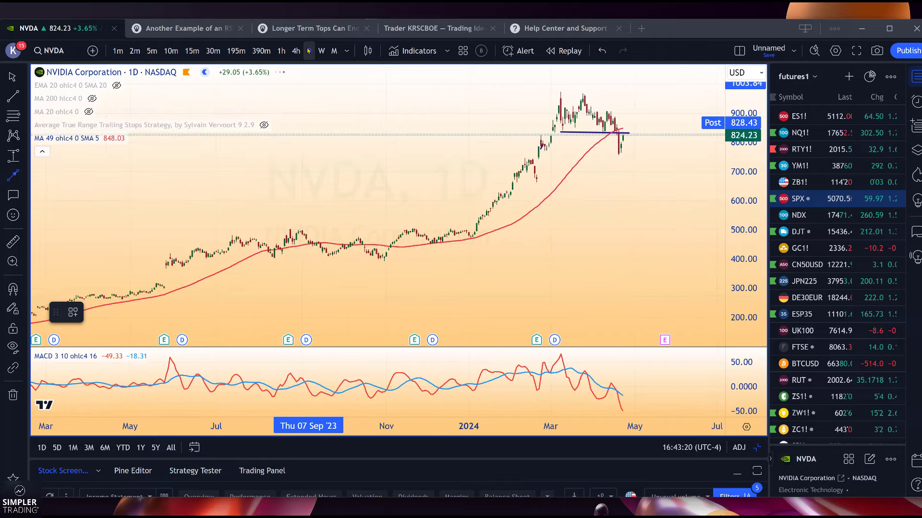
pyautogui.scroll(3, 353, 169)
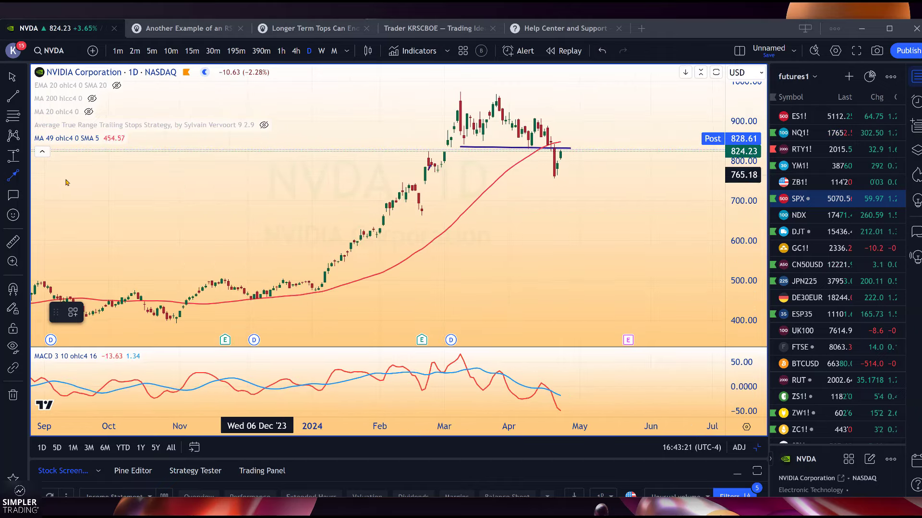
pyautogui.moveTo(302, 384)
pyautogui.mouseDown()
pyautogui.moveTo(428, 343)
pyautogui.moveTo(480, 344)
pyautogui.moveTo(513, 301)
pyautogui.moveTo(546, 342)
pyautogui.moveTo(557, 194)
pyautogui.moveTo(556, 156)
pyautogui.moveTo(547, 153)
pyautogui.mouseUp()
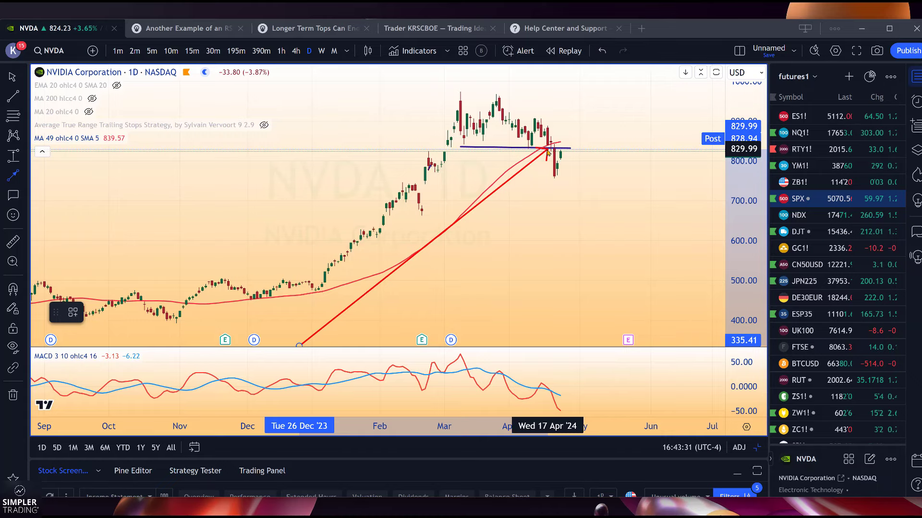
pyautogui.moveTo(547, 152); pyautogui.dragTo(156, 63)
# Switch NVDA to 5-minute candles and zoom out
pyautogui.click(152, 51)
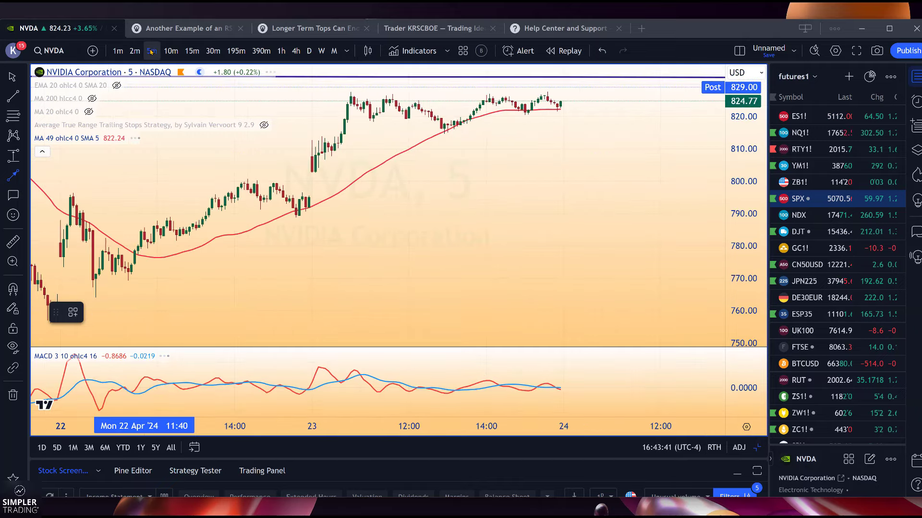
pyautogui.scroll(-3, 480, 231)
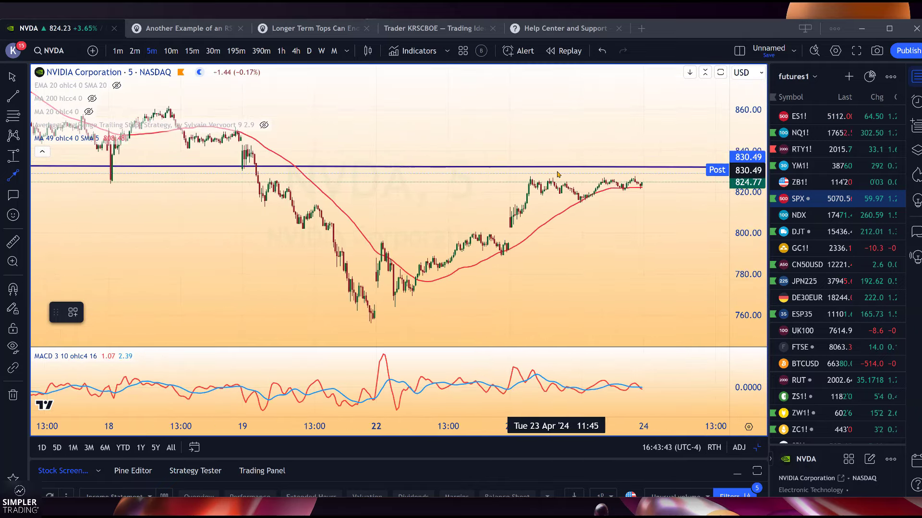
pyautogui.scroll(-3, 558, 174)
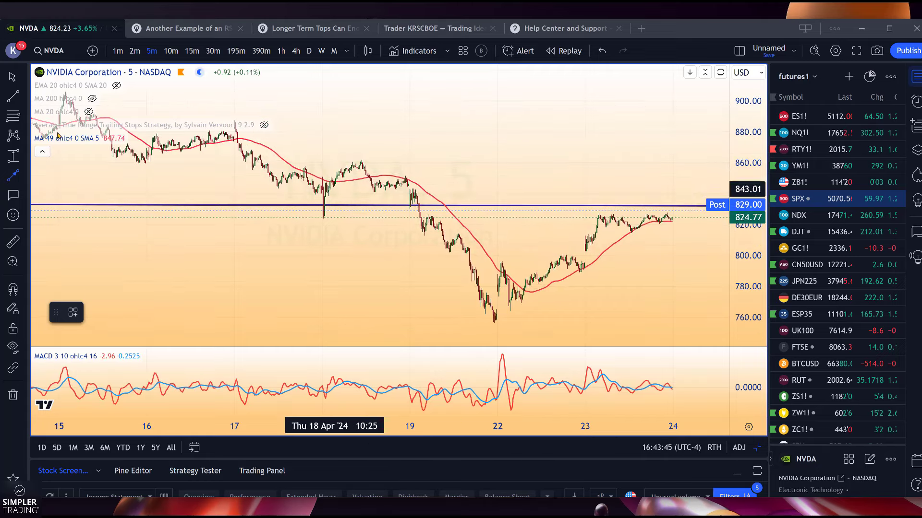
# Start a red arrow from 17 Apr toward 19 Apr, then cancel it and zoom back in
pyautogui.click(13, 176)
pyautogui.click(72, 197)
pyautogui.moveTo(269, 176)
pyautogui.mouseDown()
pyautogui.moveTo(402, 198)
pyautogui.moveTo(464, 252)
pyautogui.mouseUp()
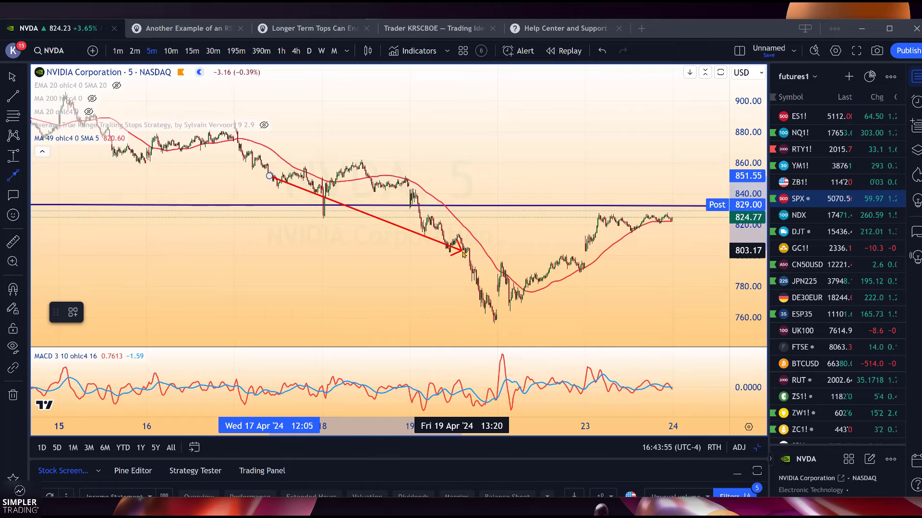
pyautogui.press('Escape')
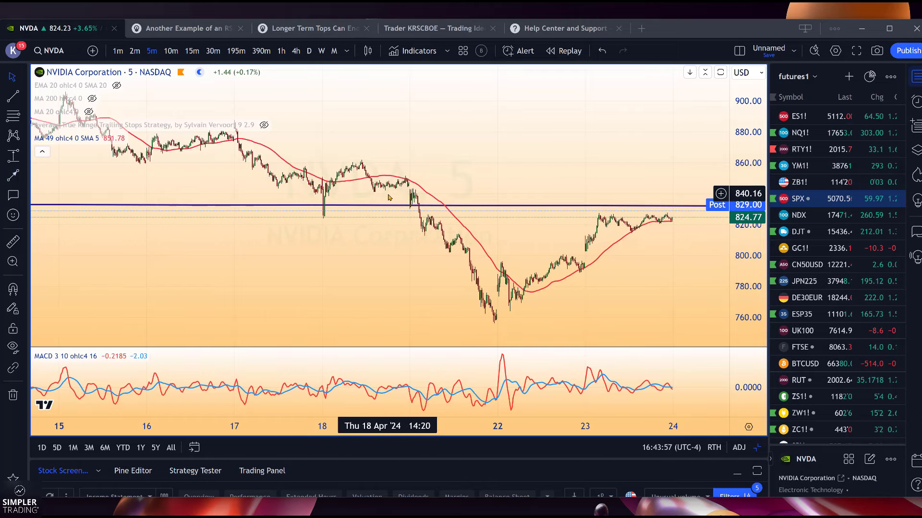
pyautogui.scroll(3, 387, 194)
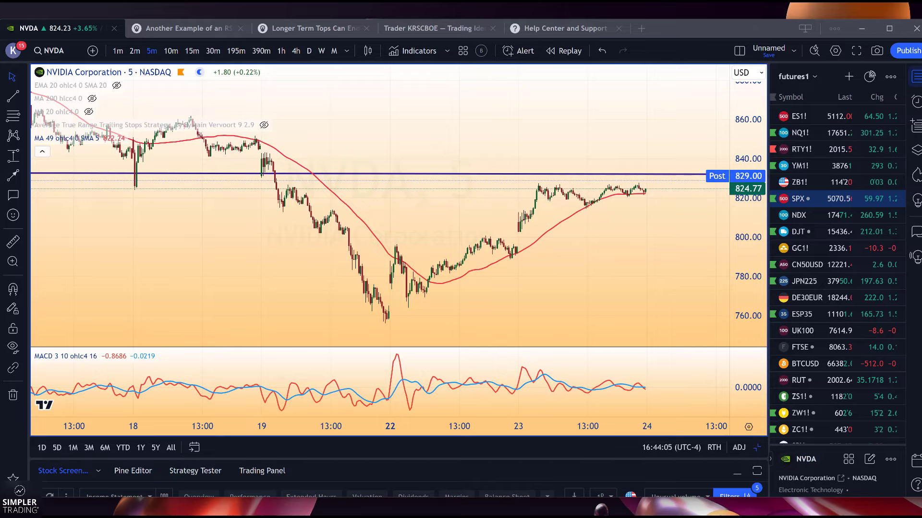
pyautogui.hotkey('alt', 'Tab')
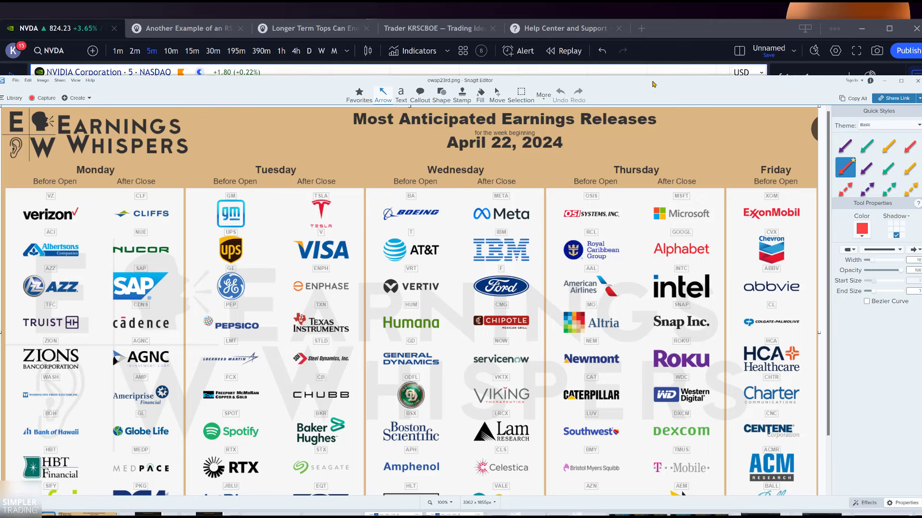
# Switch from the Snagit earnings calendar back to the NVDA 5-minute chart
pyautogui.hotkey('alt', 'Tab')
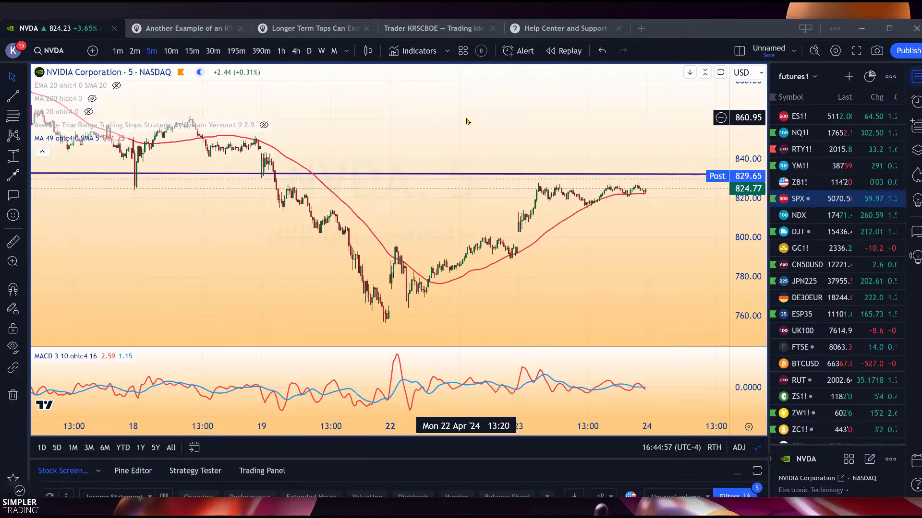
# Load the Texas Instruments (TXN) chart on the 1-minute timeframe
pyautogui.write('TXN')
pyautogui.press('Return')
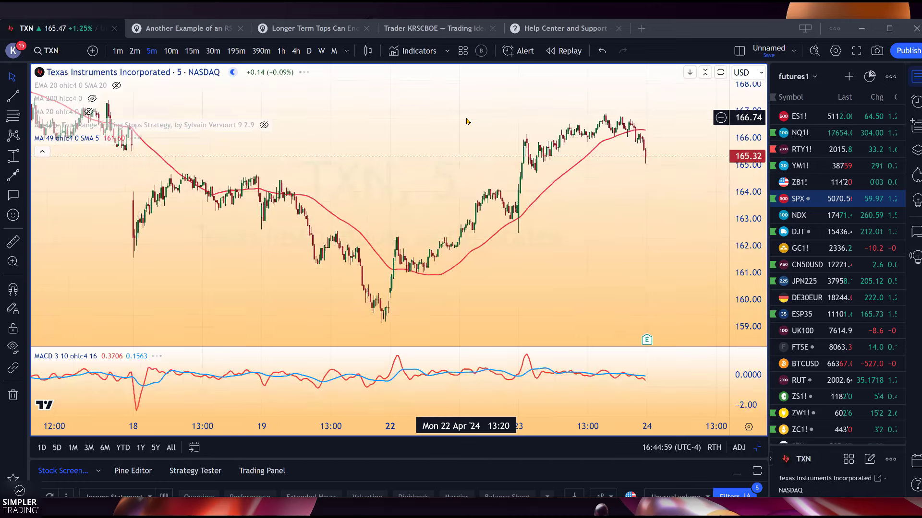
pyautogui.click(117, 51)
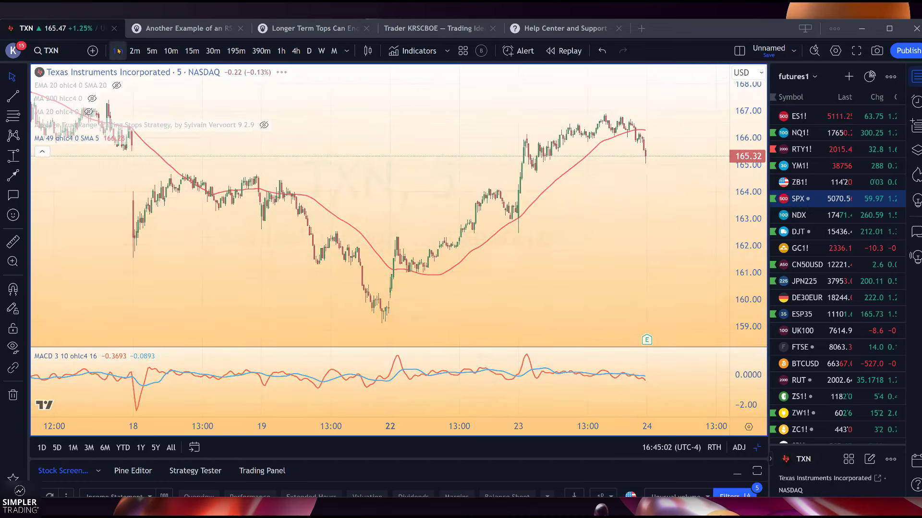
pyautogui.scroll(-5, 230, 312)
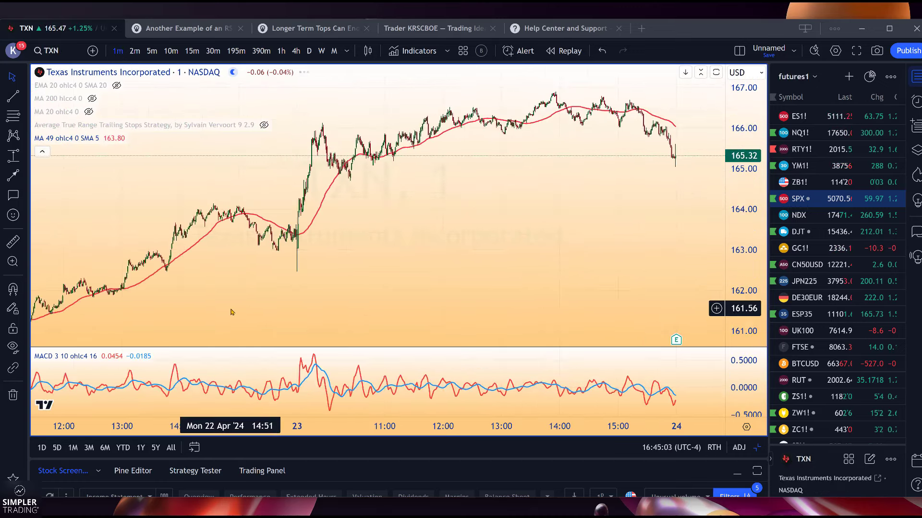
pyautogui.scroll(2, 236, 307)
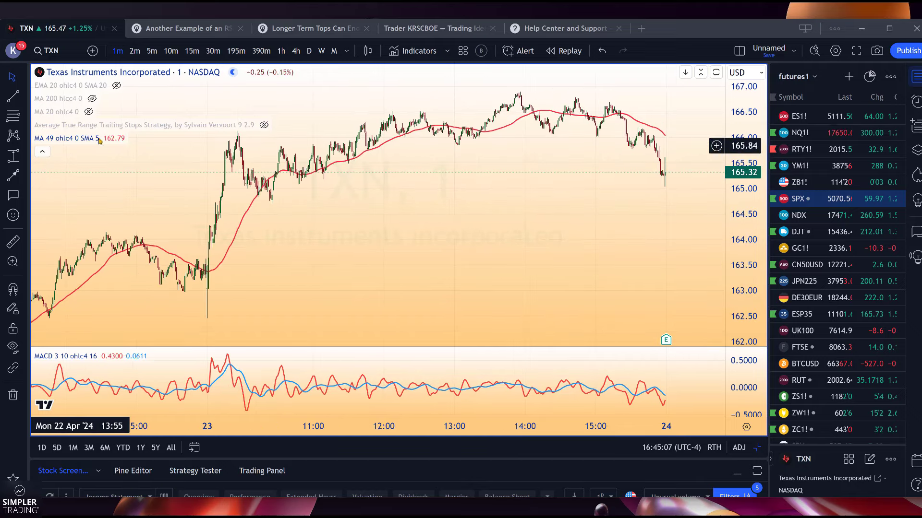
# Hide the MA 49 moving average and show the ATR Trailing Stops strategy lines
pyautogui.click(109, 139)
pyautogui.click(264, 124)
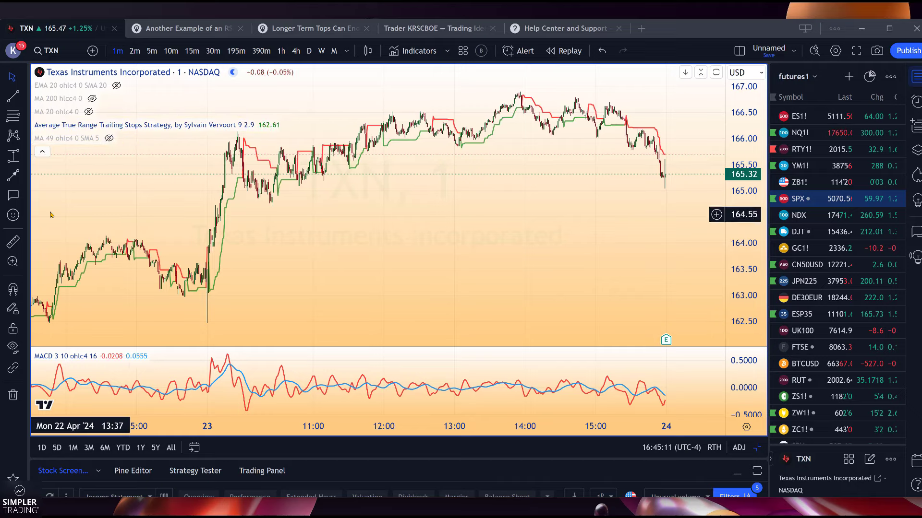
pyautogui.scroll(1, 55, 226)
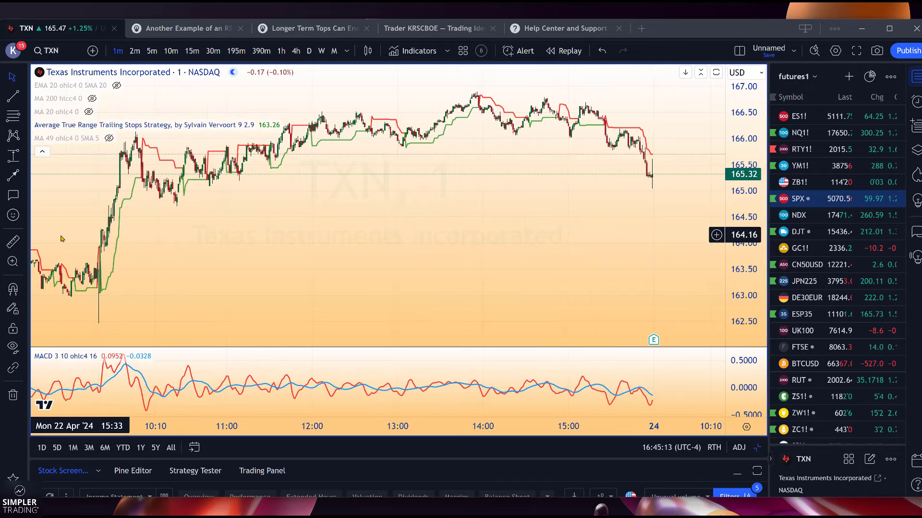
pyautogui.scroll(-2, 64, 235)
pyautogui.click(13, 96)
# Draw a blue rising trendline from the 23 Apr morning low to the afternoon peak
pyautogui.click(280, 201)
pyautogui.click(544, 96)
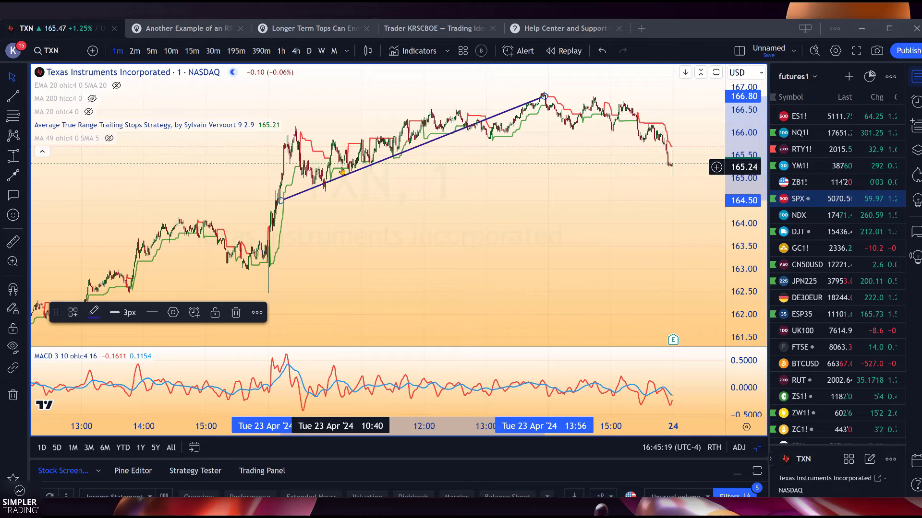
pyautogui.hotkey('alt', 't')
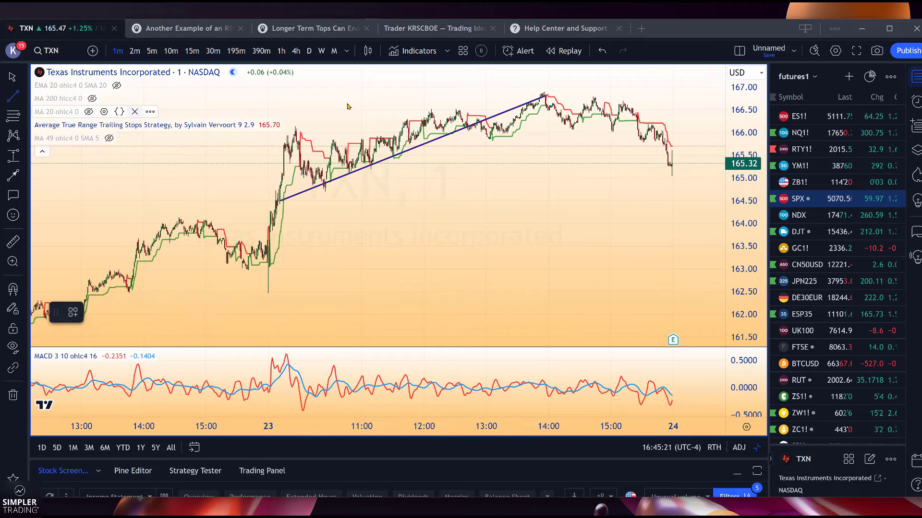
# Draw a flat blue support line near 166 from the 13:30 low to the close
pyautogui.click(517, 137)
pyautogui.click(674, 135)
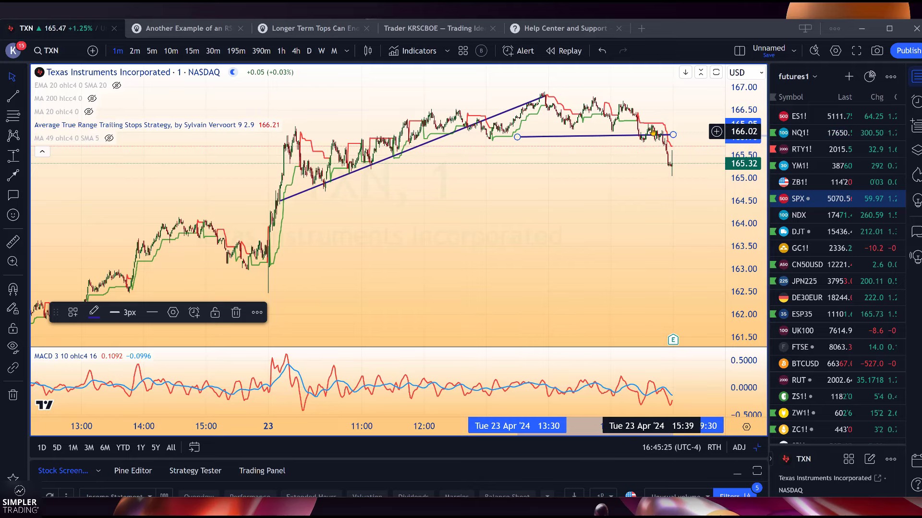
pyautogui.click(417, 96)
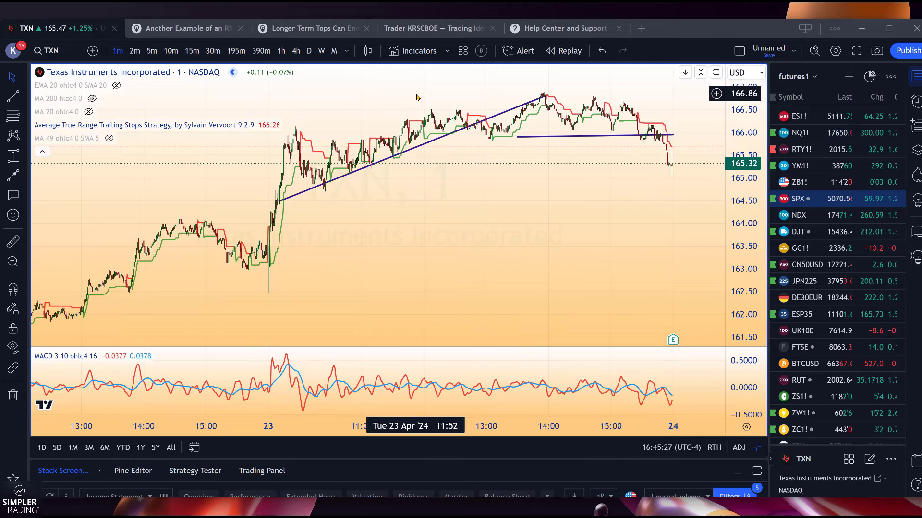